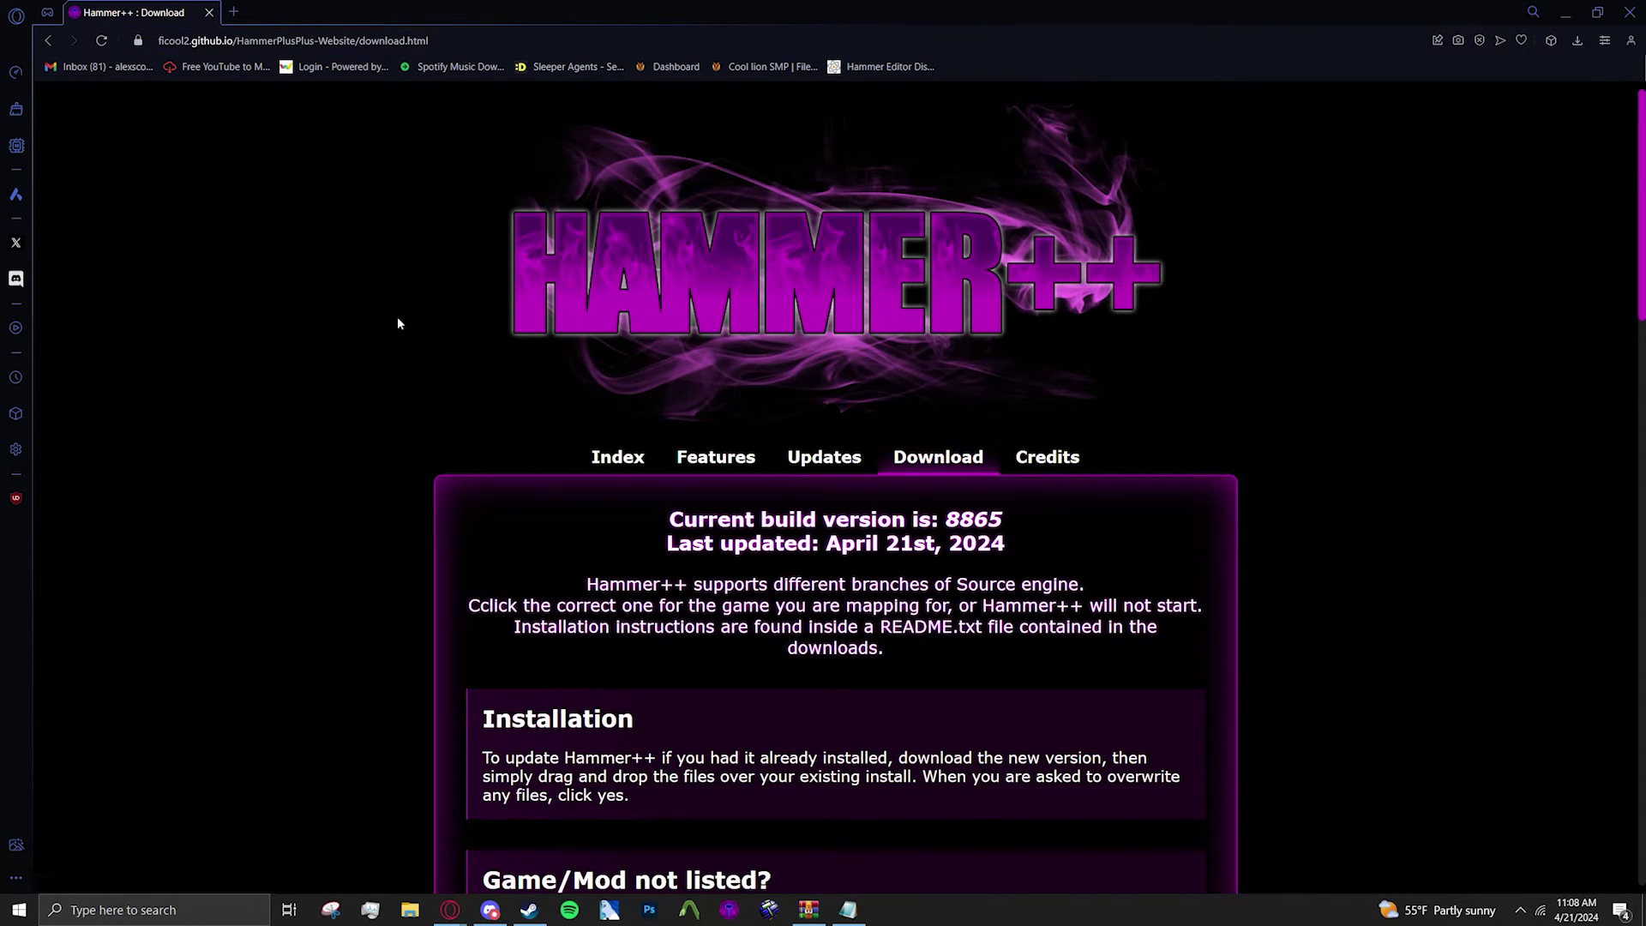
Scroll the Hammer++ Download page down to the Garry's Mod, Team Fortress 2 and Left 4 Dead 2 logos.
{"action": "scroll", "coordinate": [338, 279], "scroll_direction": "down", "scroll_amount": 3}
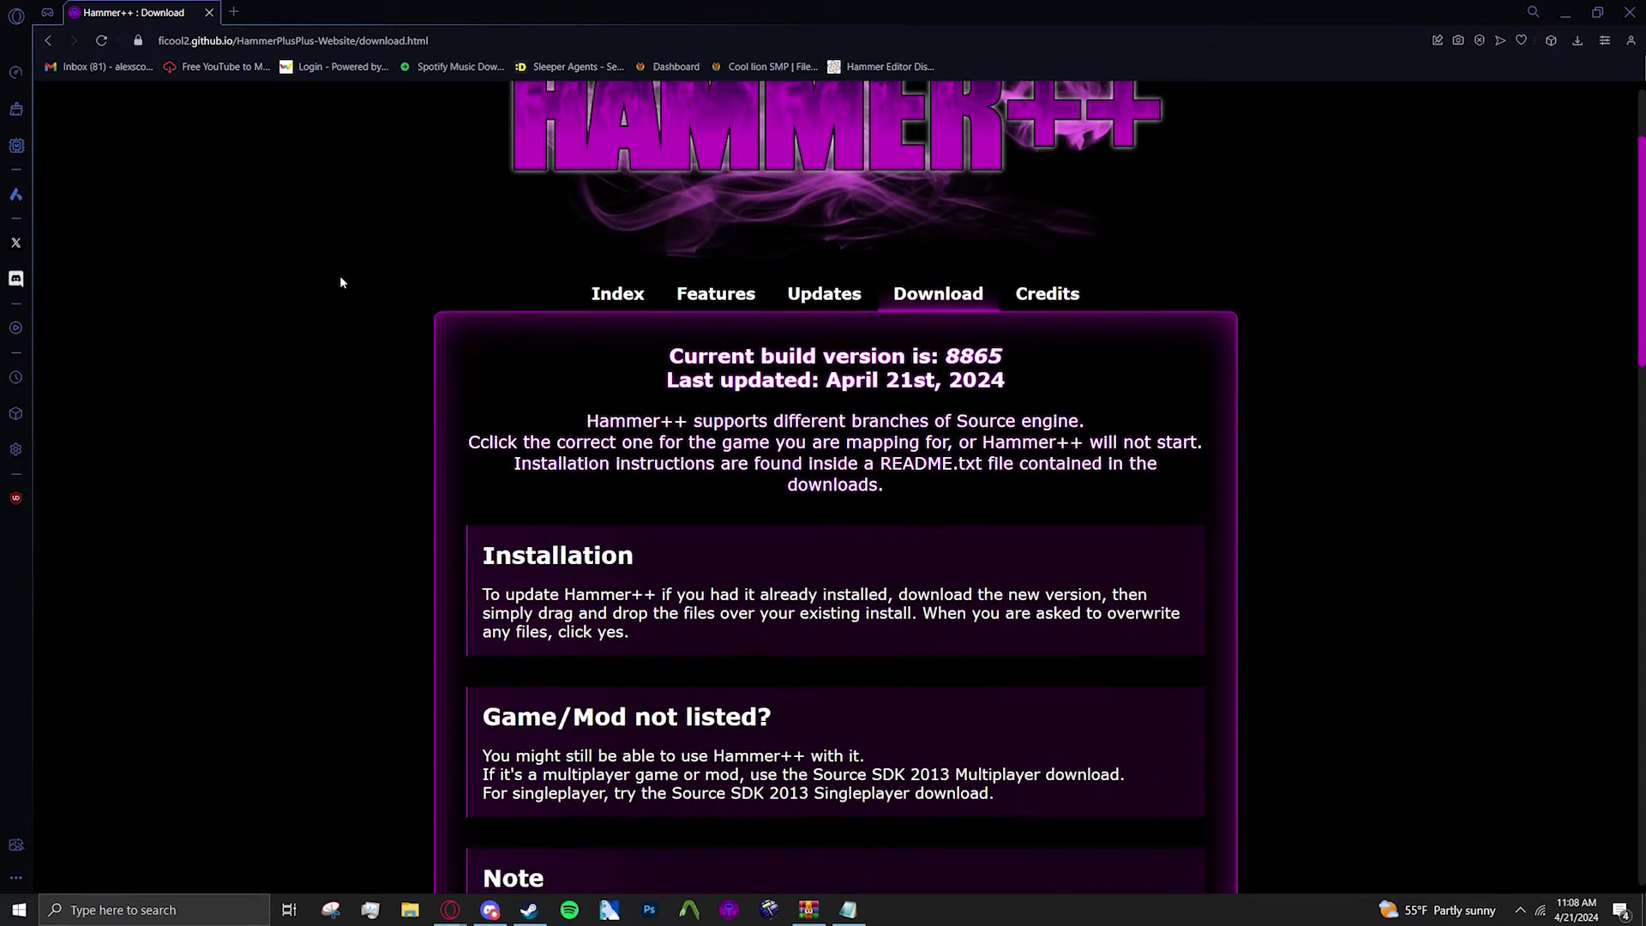
{"action": "scroll", "coordinate": [860, 256], "scroll_direction": "up", "scroll_amount": 2}
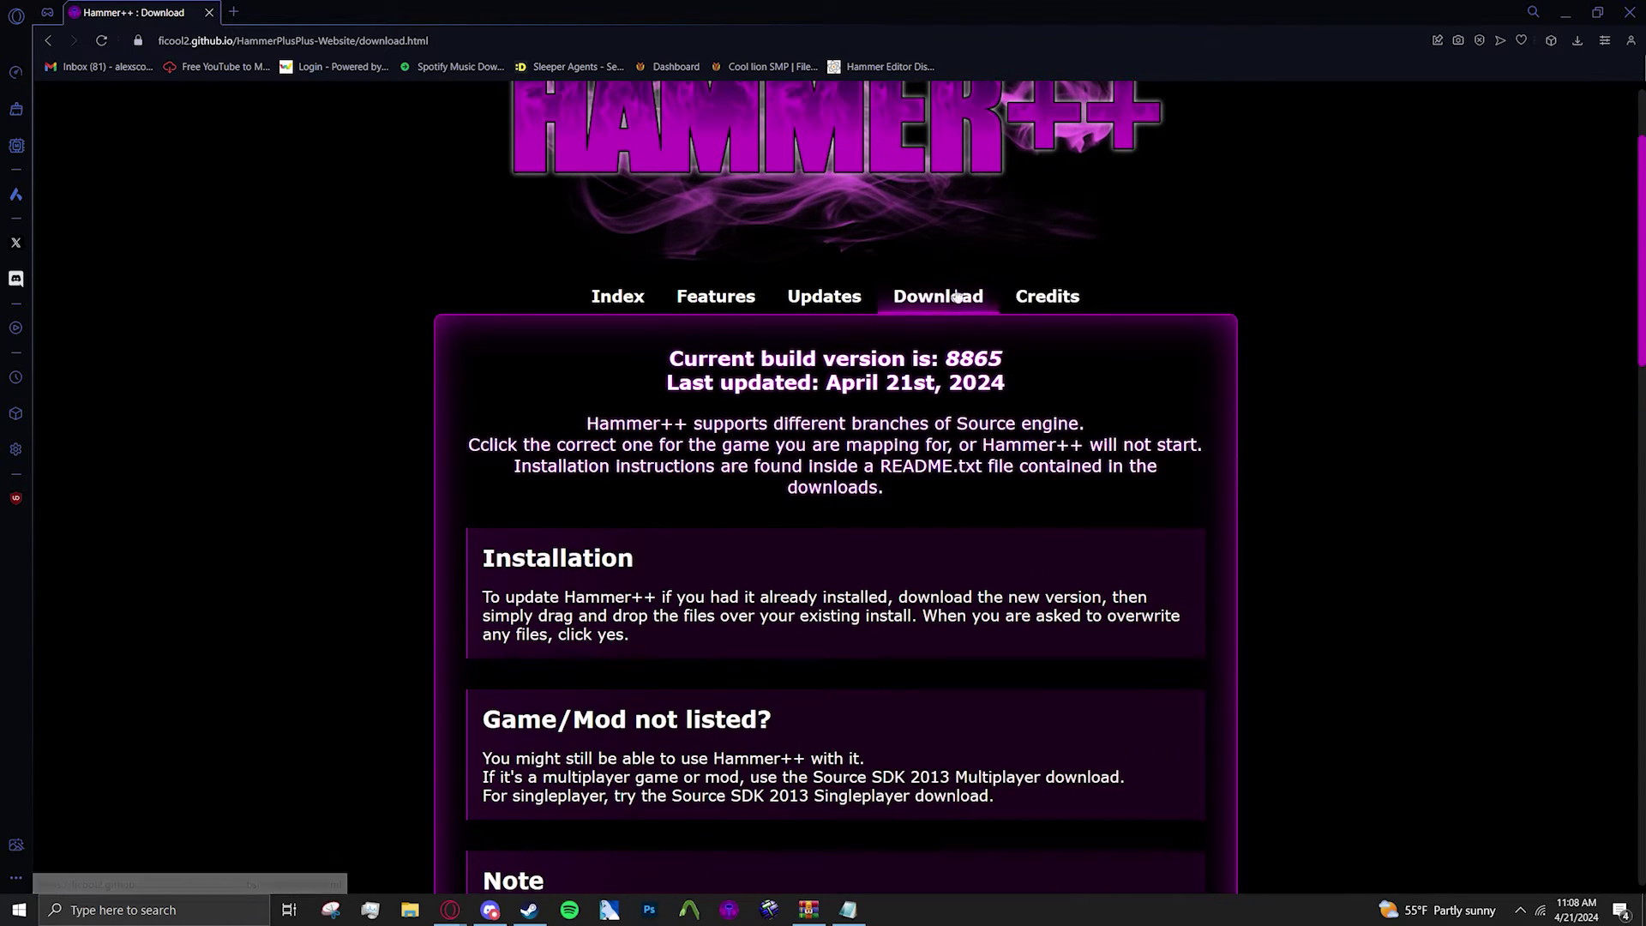
{"action": "scroll", "coordinate": [851, 409], "scroll_direction": "down", "scroll_amount": 3}
{"action": "scroll", "coordinate": [851, 409], "scroll_direction": "down", "scroll_amount": 3}
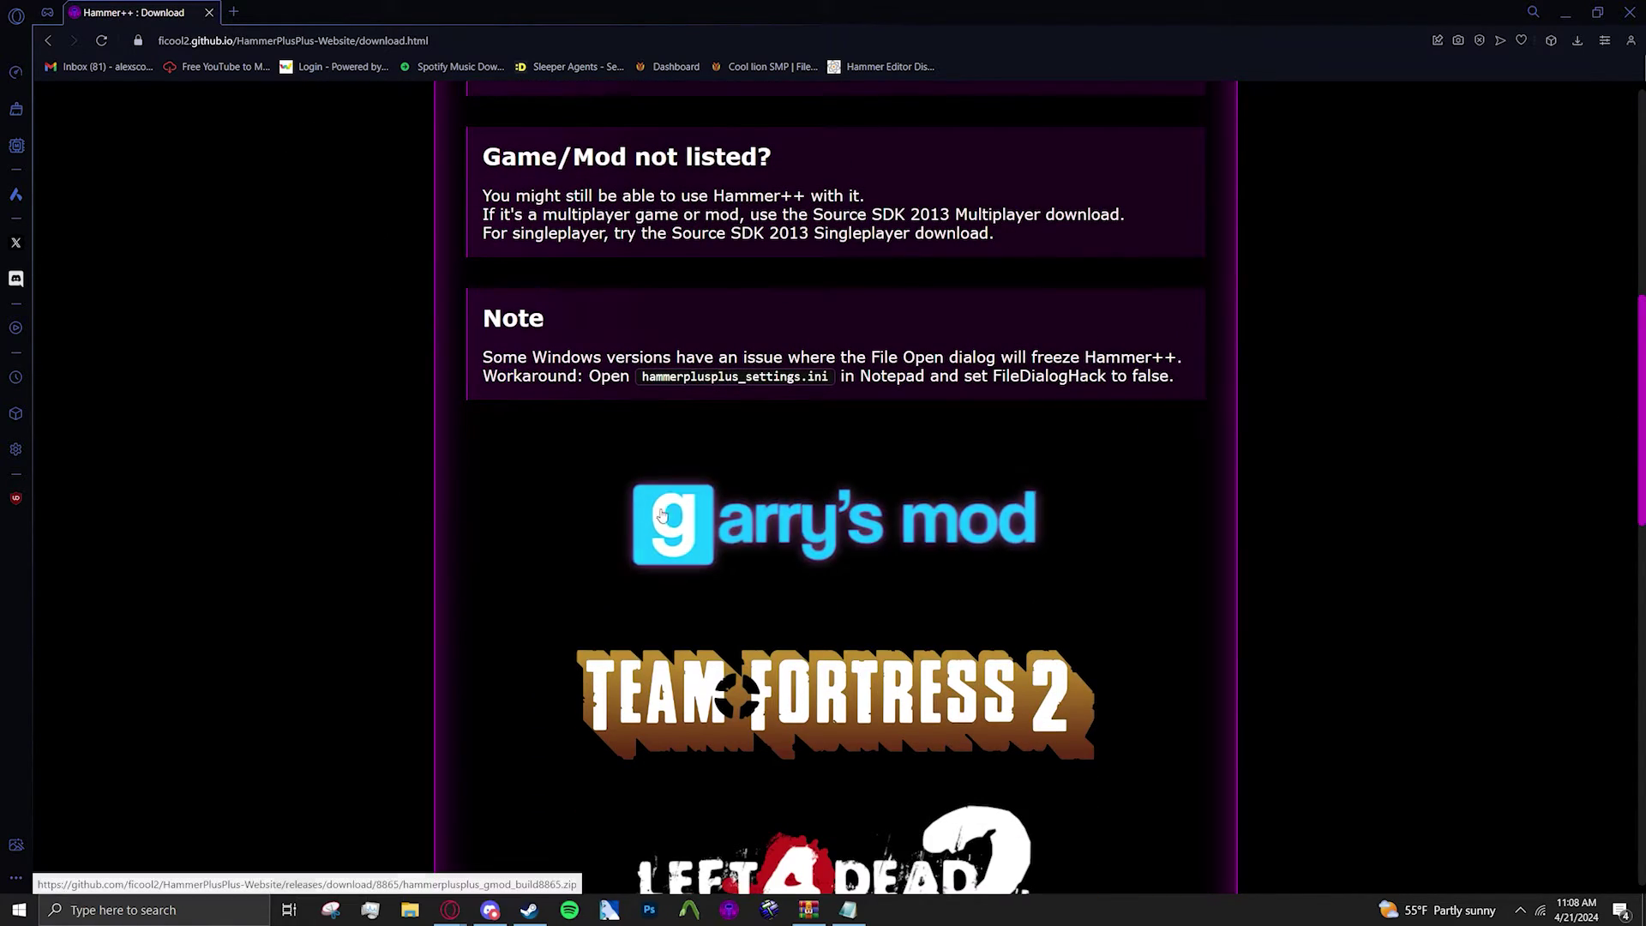
Download the Garry's Mod build8865 zip and open its build folder in WinRAR.
{"action": "left_click", "coordinate": [666, 515]}
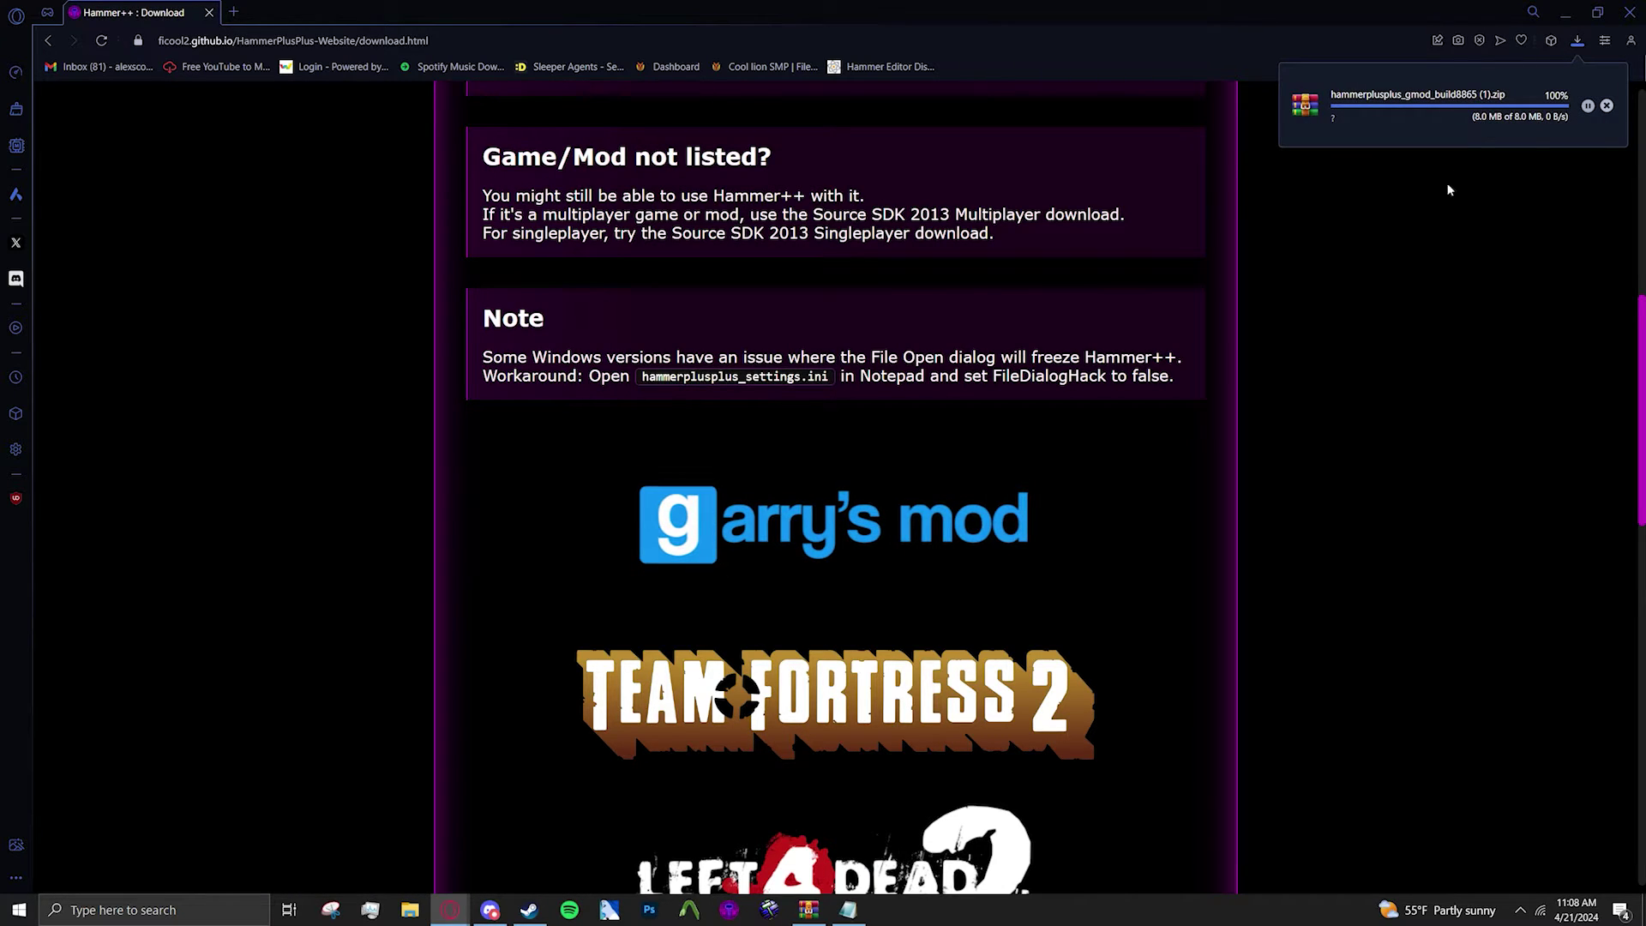
{"action": "left_click", "coordinate": [1469, 105]}
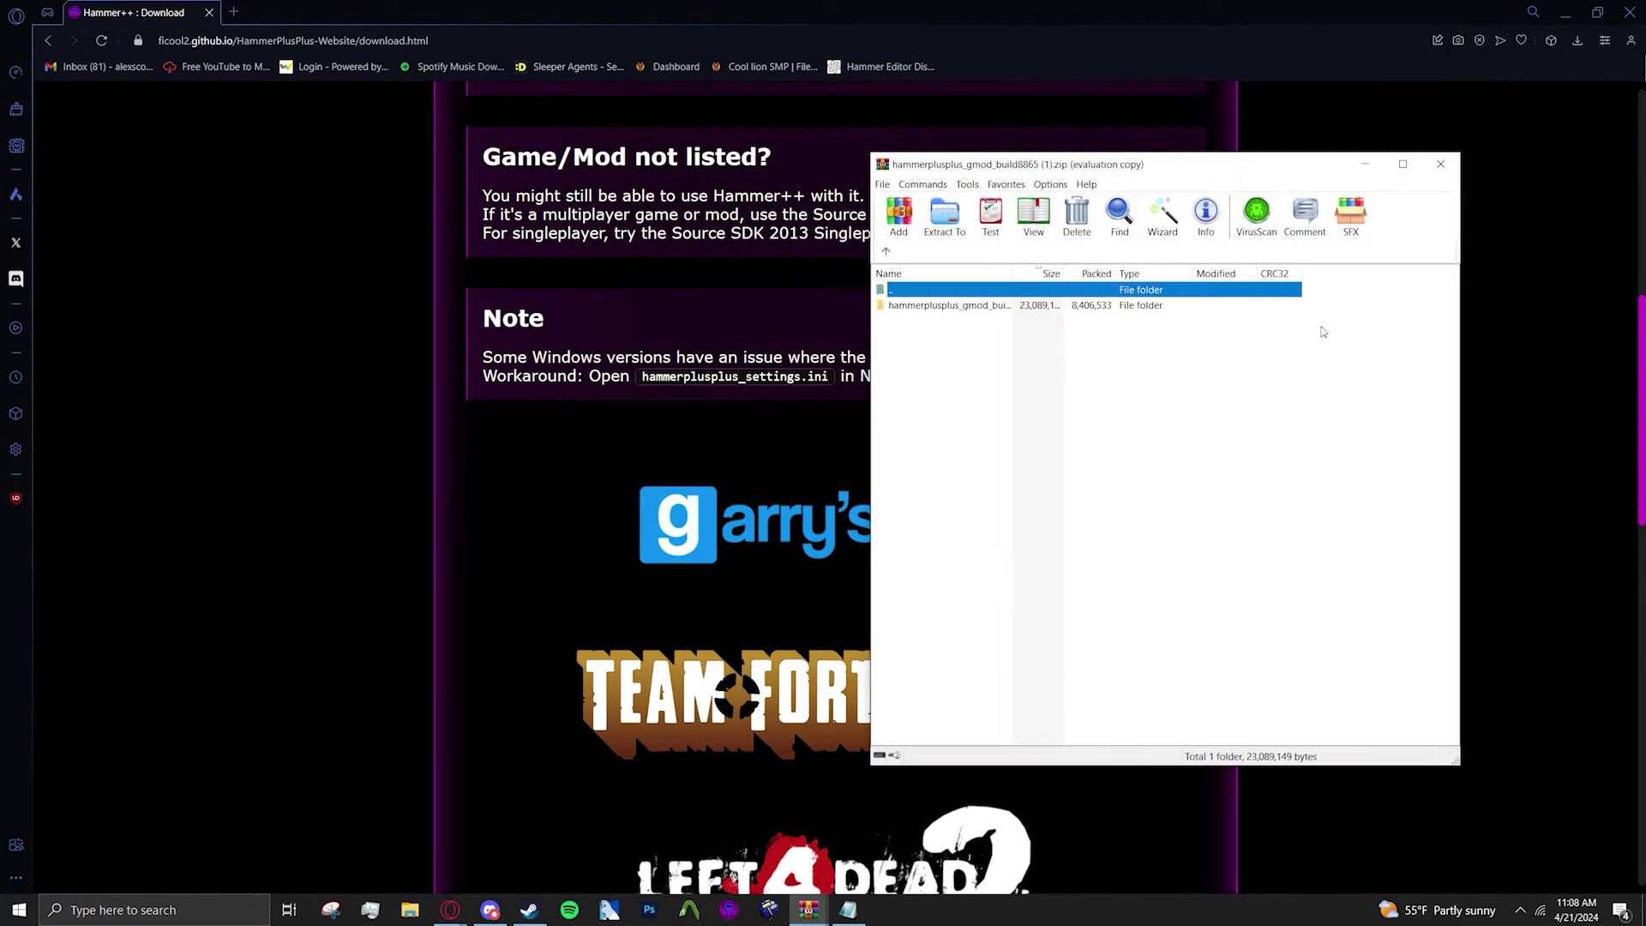
{"action": "key", "text": "Down"}
{"action": "key", "text": "Escape"}
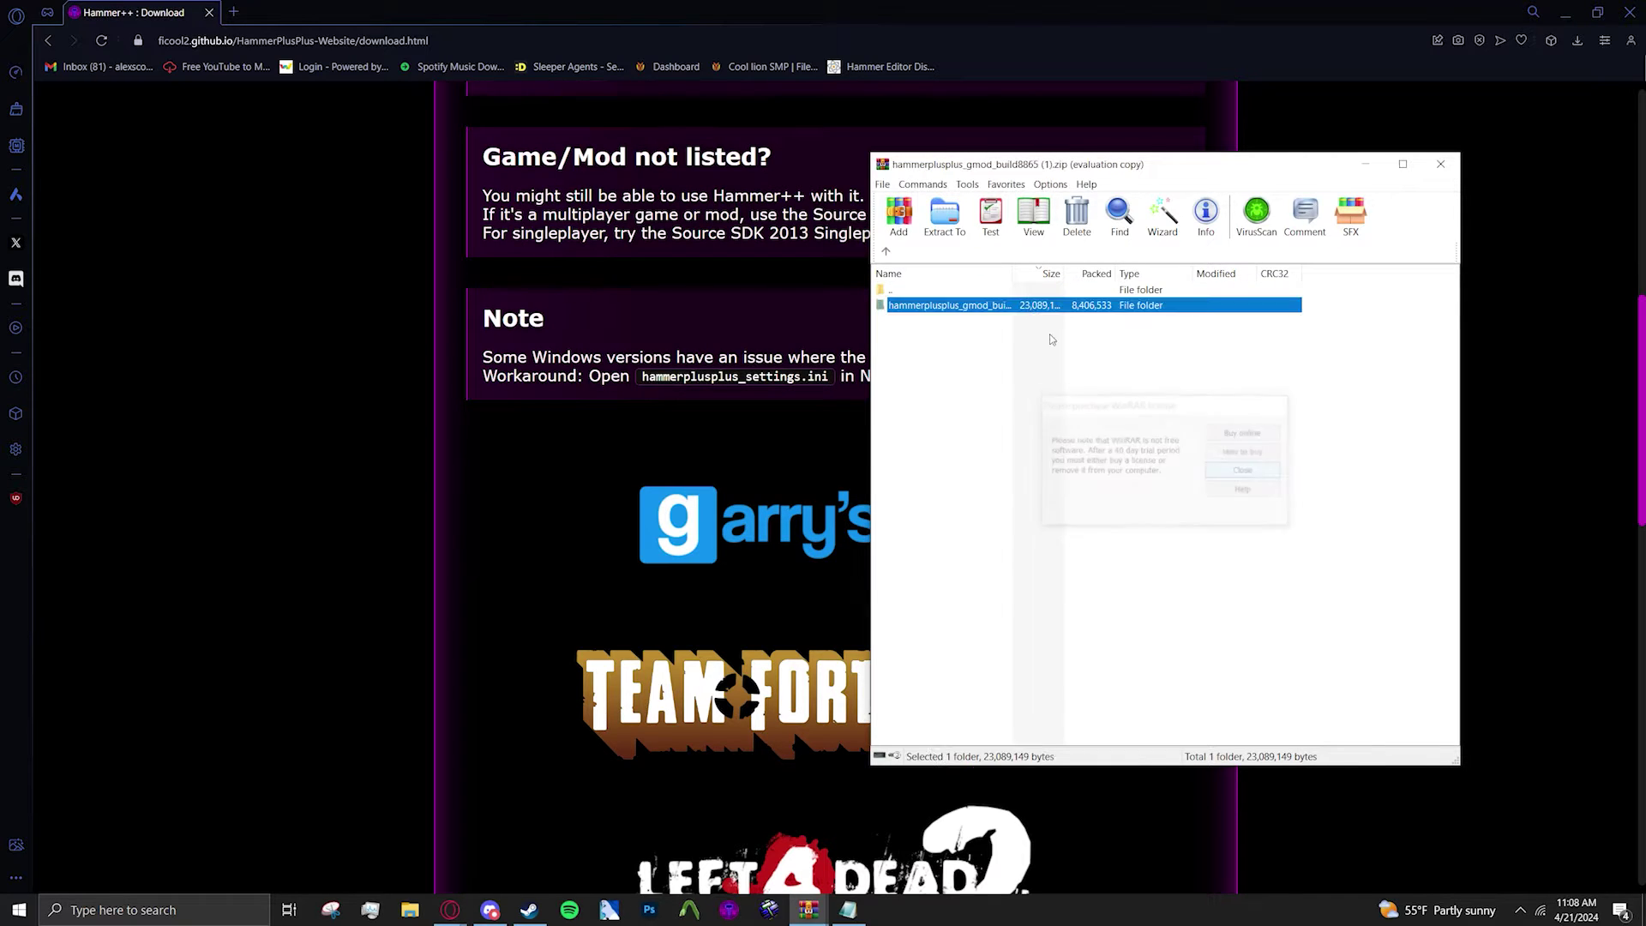
{"action": "key", "text": "Return"}
Open README.txt inside the archive to read the install instructions.
{"action": "left_click_drag", "start_coordinate": [1020, 164], "coordinate": [700, 165]}
{"action": "left_click", "coordinate": [675, 323]}
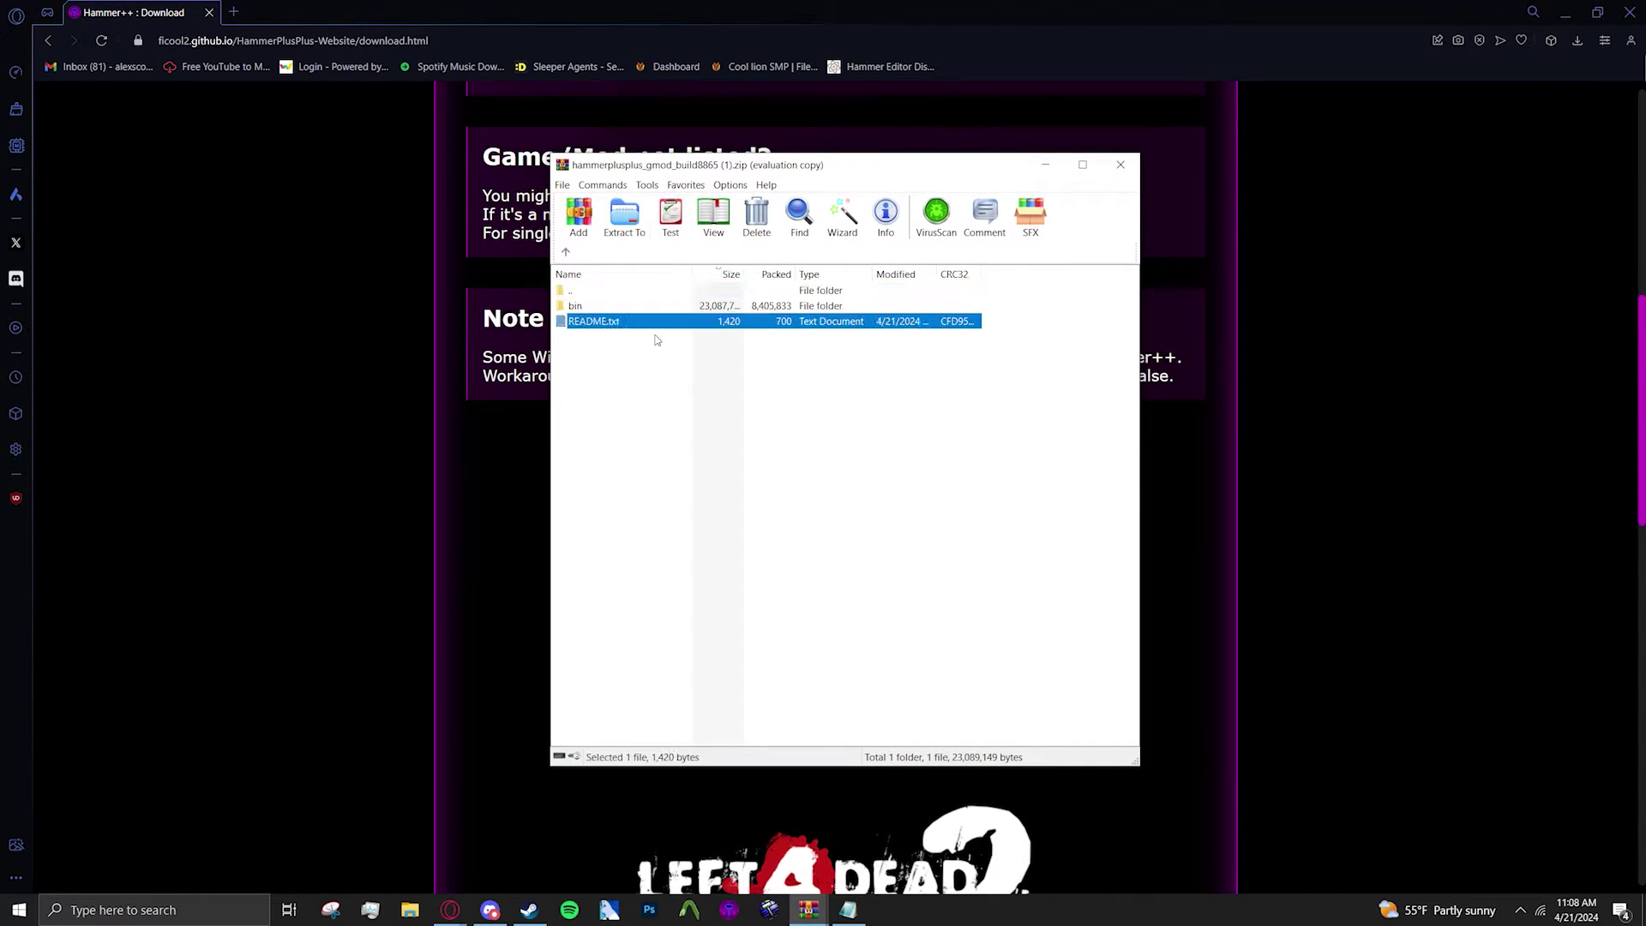
{"action": "double_click", "coordinate": [671, 324]}
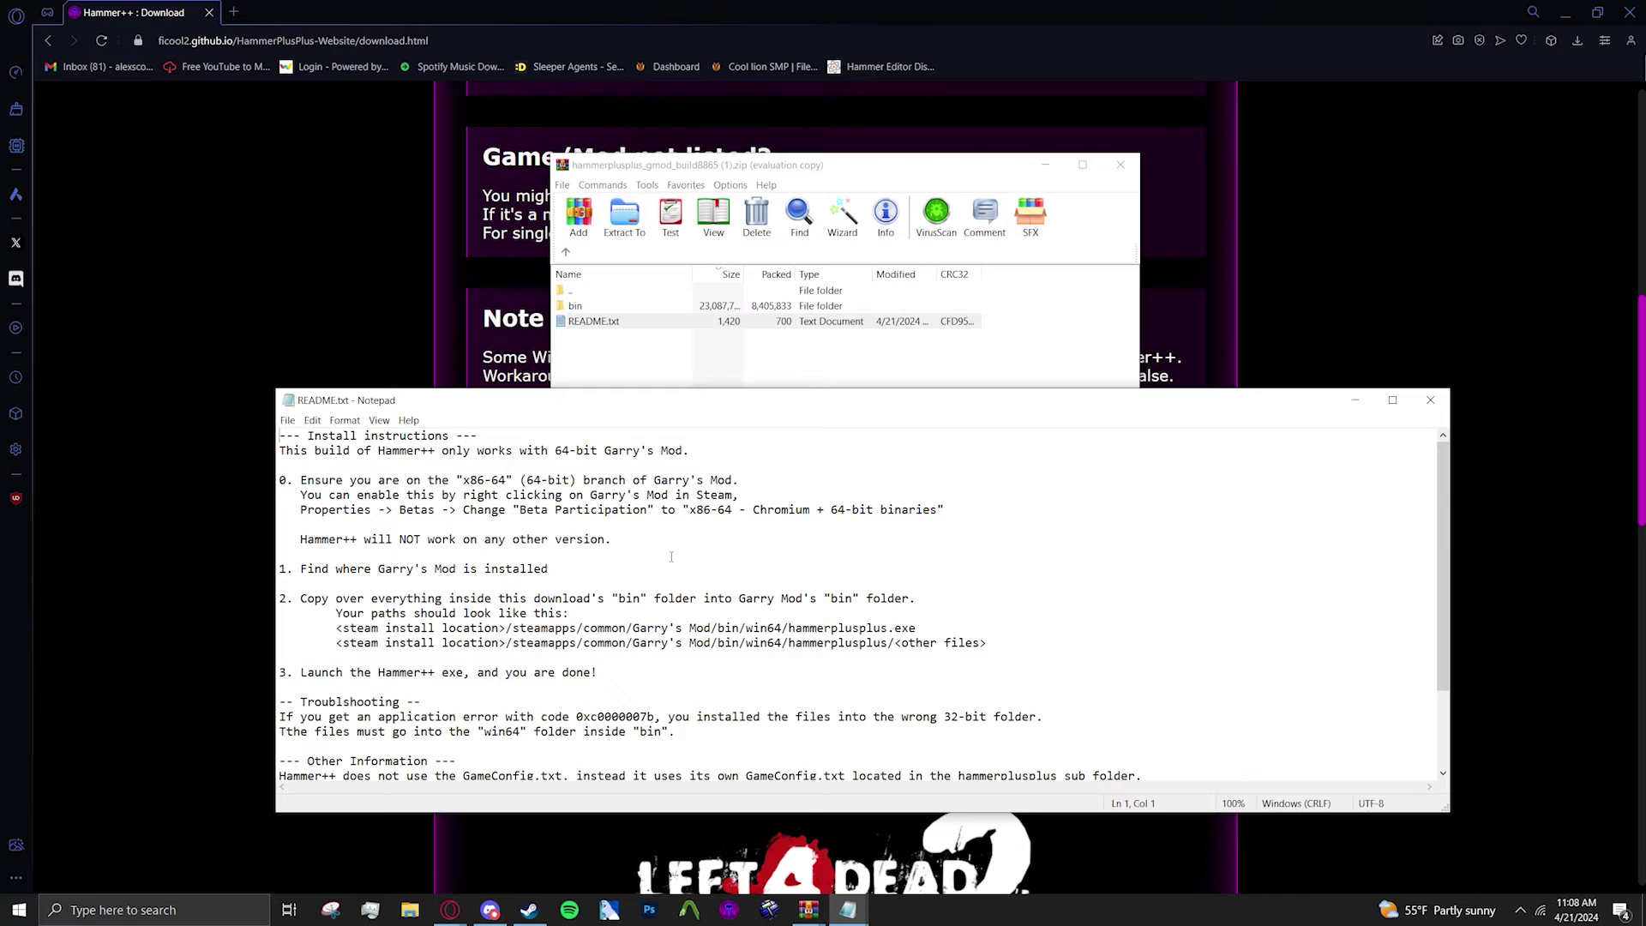
{"action": "scroll", "coordinate": [671, 557], "scroll_direction": "down", "scroll_amount": 2}
Find Garry's Mod in the Steam Library and look at its Betas properties.
{"action": "left_click", "coordinate": [529, 910]}
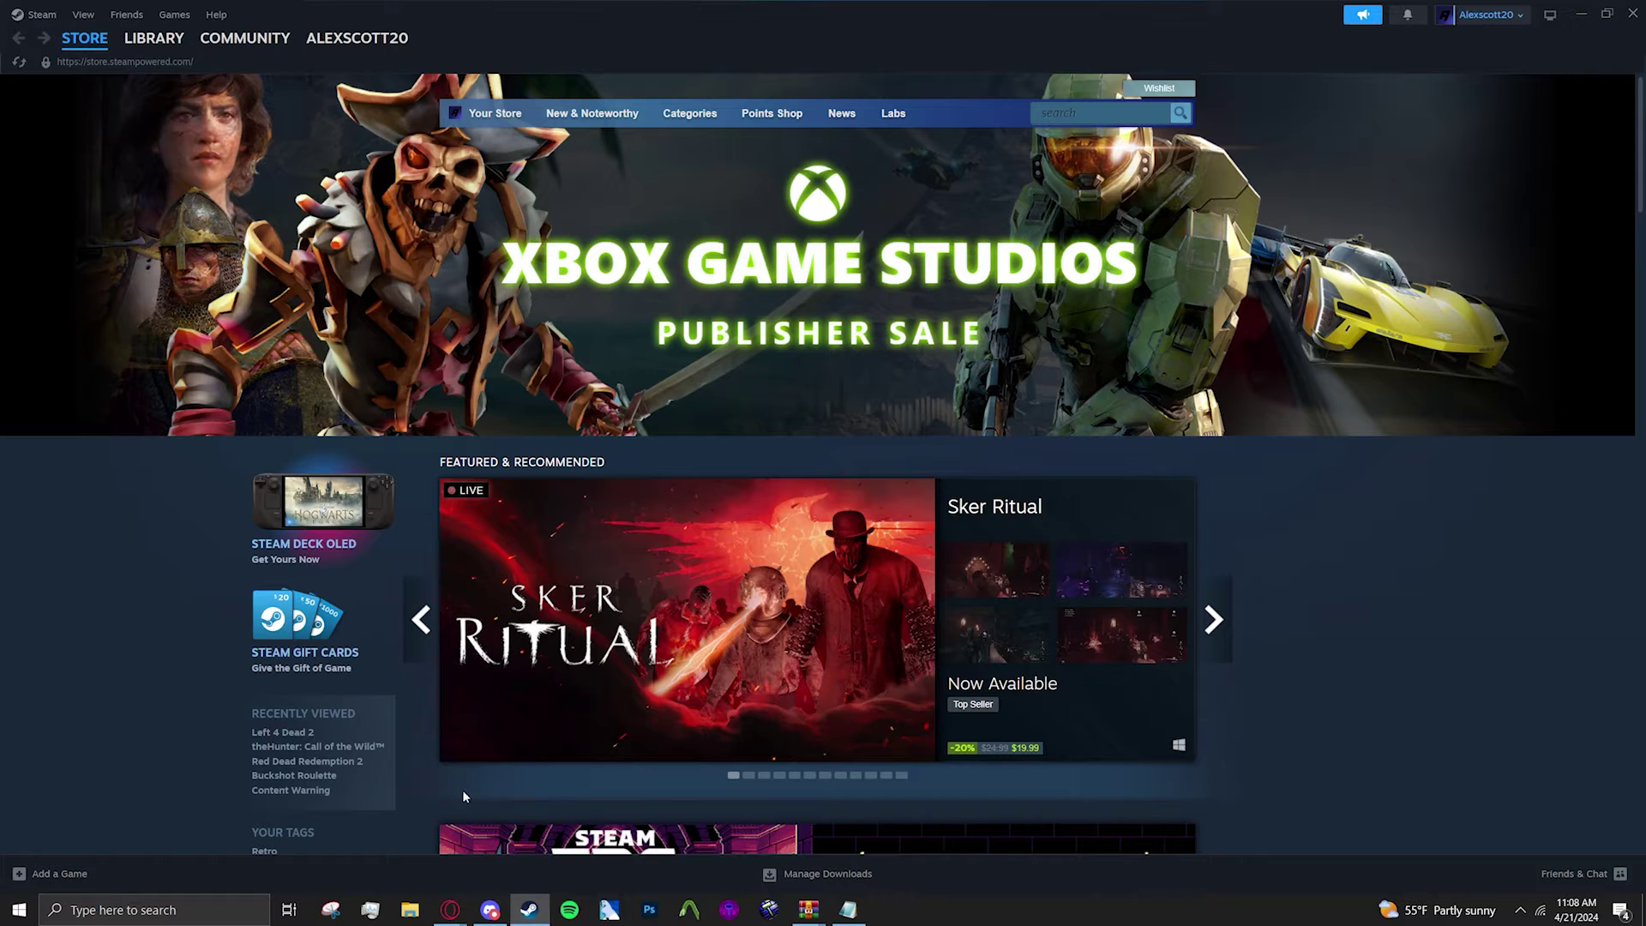
{"action": "left_click", "coordinate": [155, 38]}
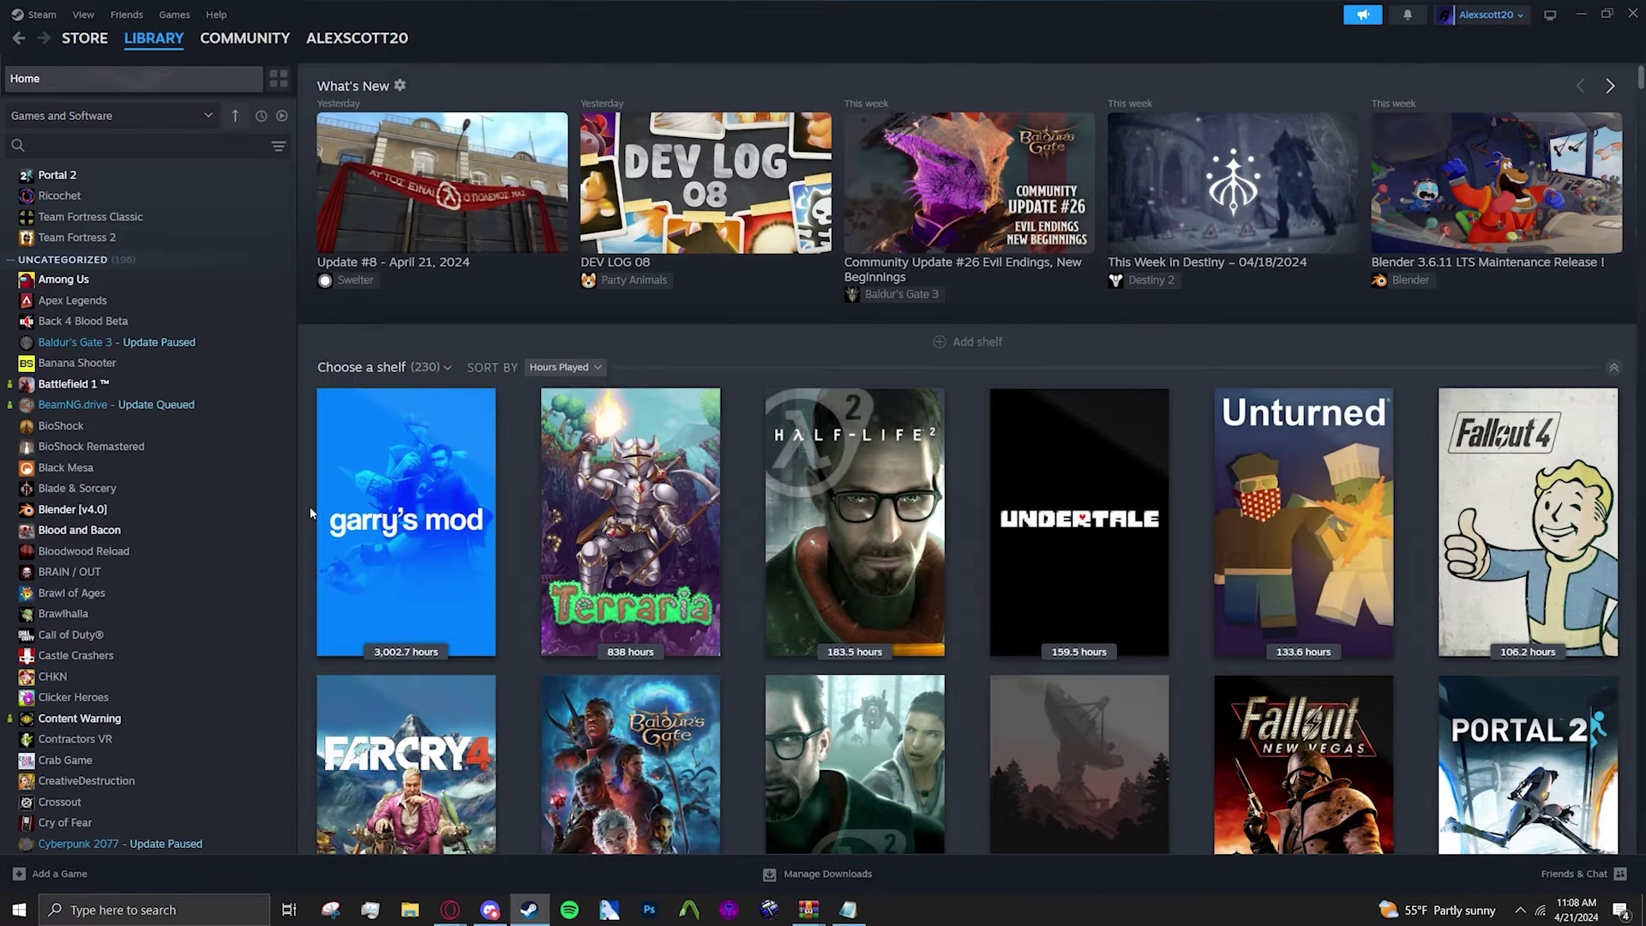
{"action": "left_click", "coordinate": [330, 514]}
{"action": "right_click", "coordinate": [96, 196]}
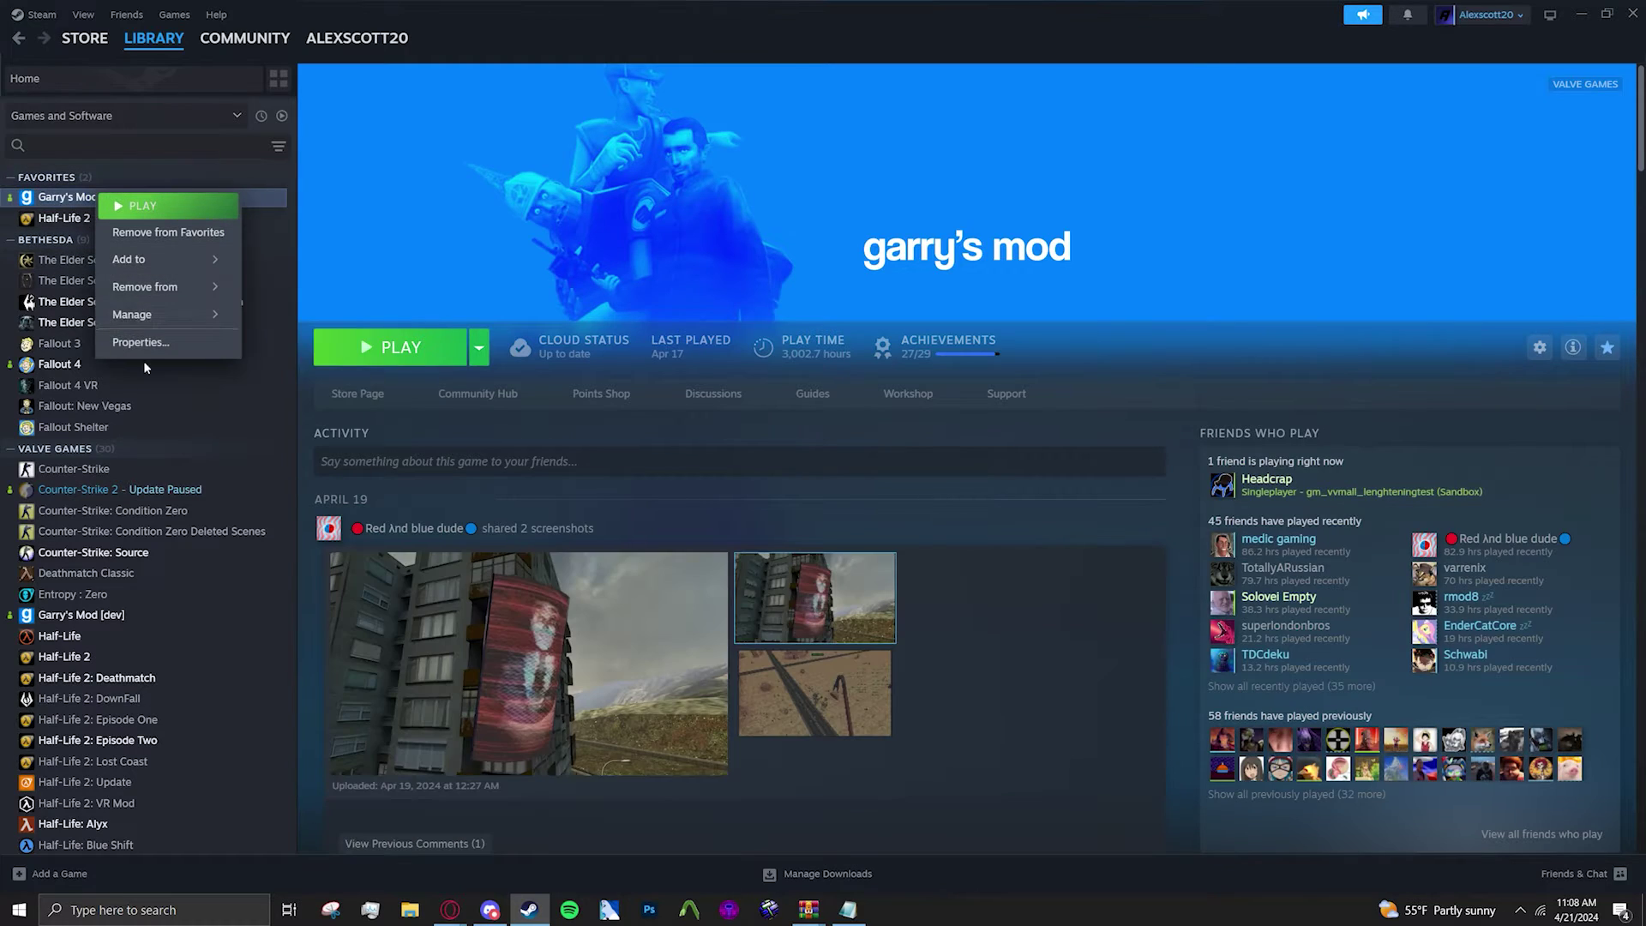
{"action": "mouse_move", "coordinate": [150, 312]}
{"action": "left_click", "coordinate": [317, 342]}
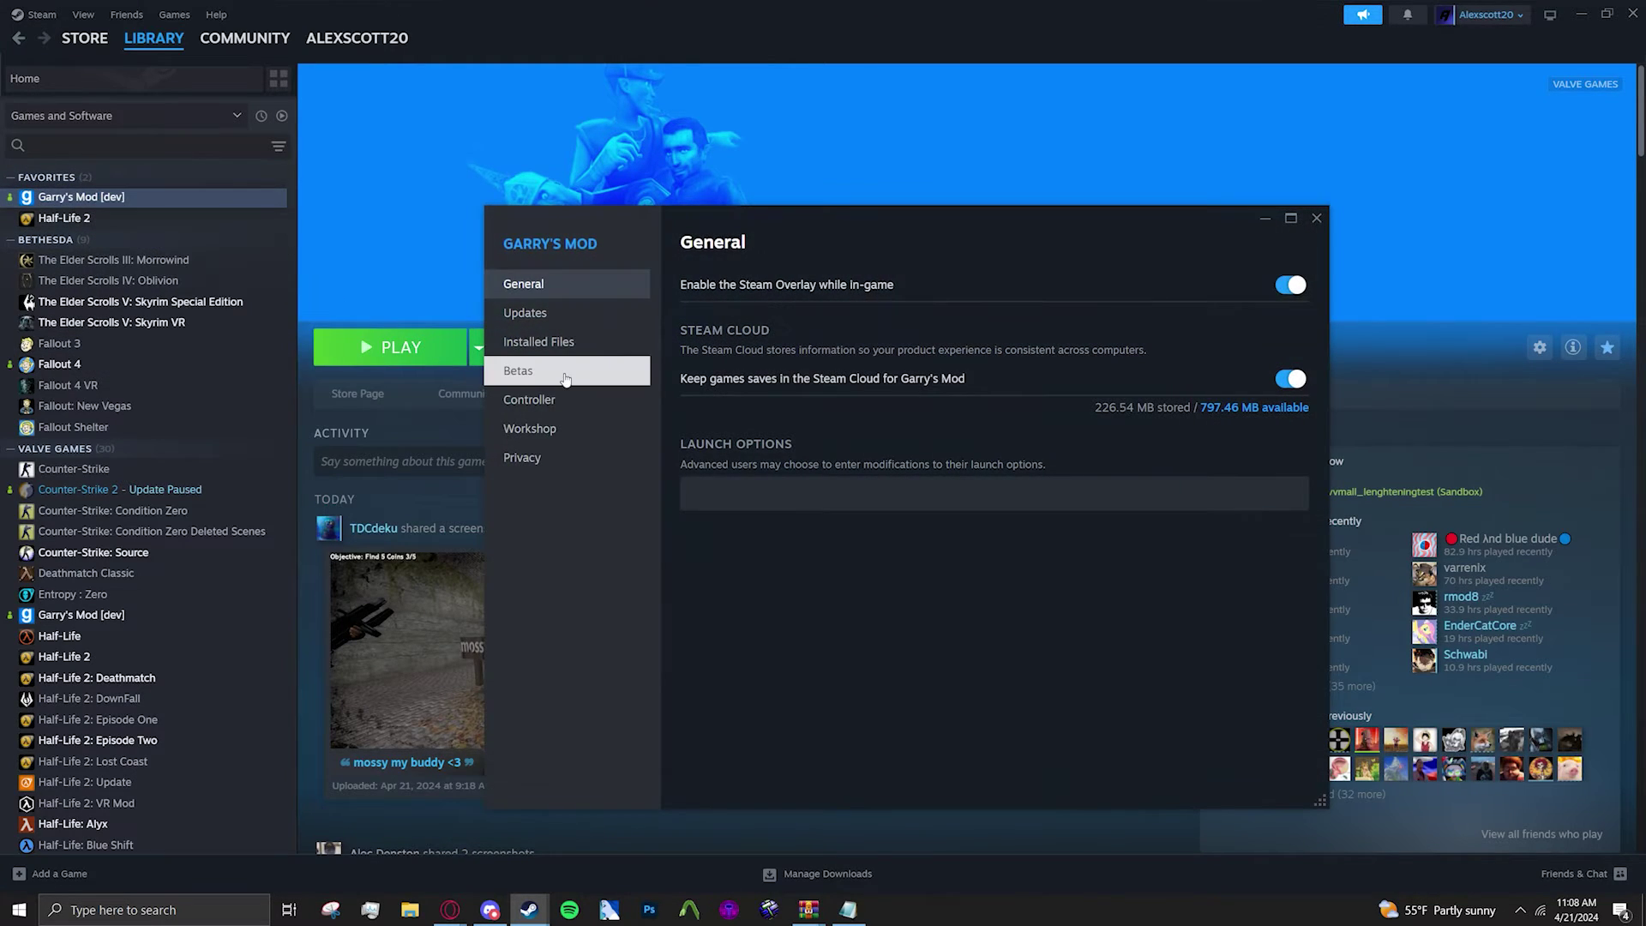
{"action": "left_click", "coordinate": [553, 373]}
{"action": "left_click", "coordinate": [541, 429]}
{"action": "left_click", "coordinate": [551, 372]}
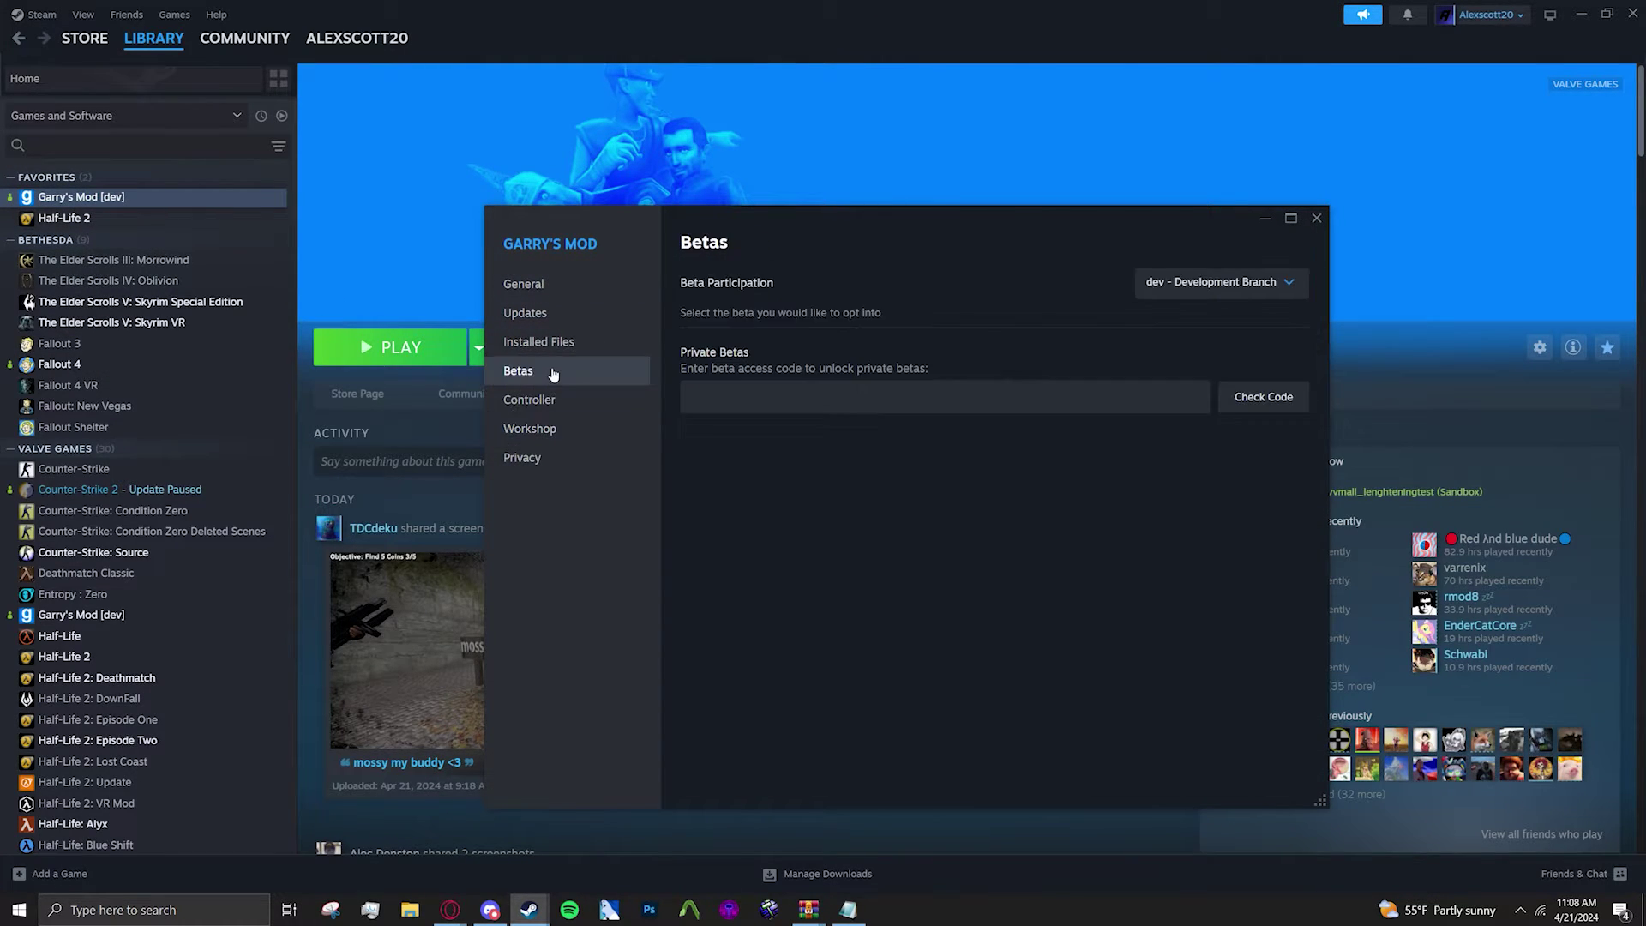
Opt Garry's Mod into the x86-64 - Chromium + 64-bit binaries beta branch.
{"action": "right_click", "coordinate": [222, 199]}
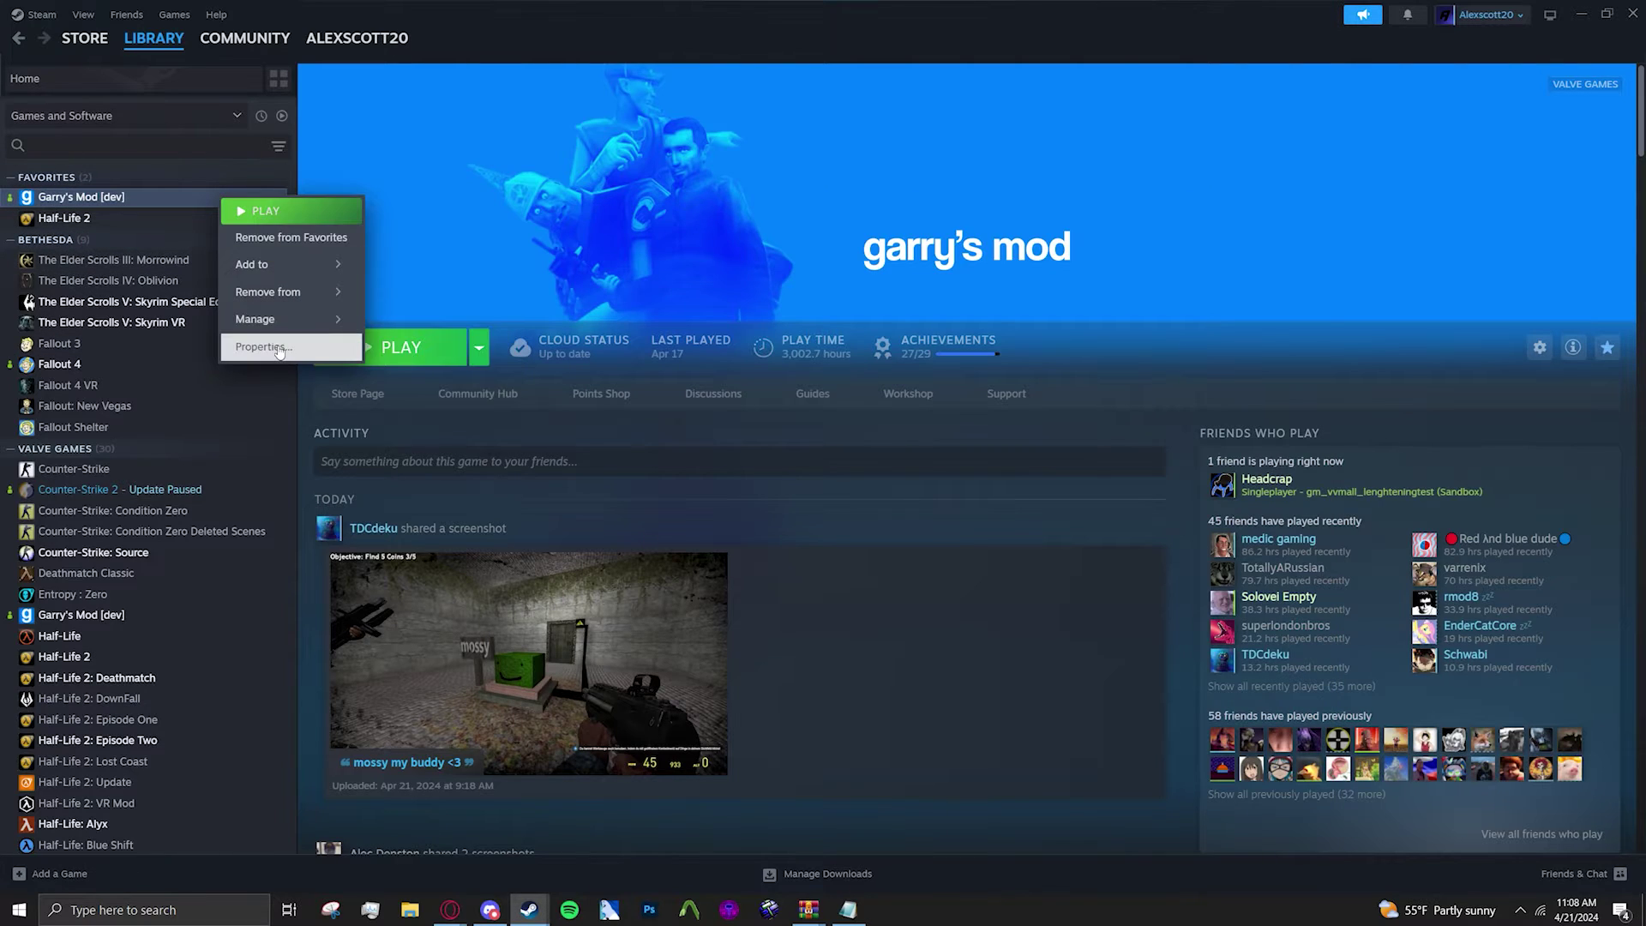
{"action": "left_click", "coordinate": [266, 346]}
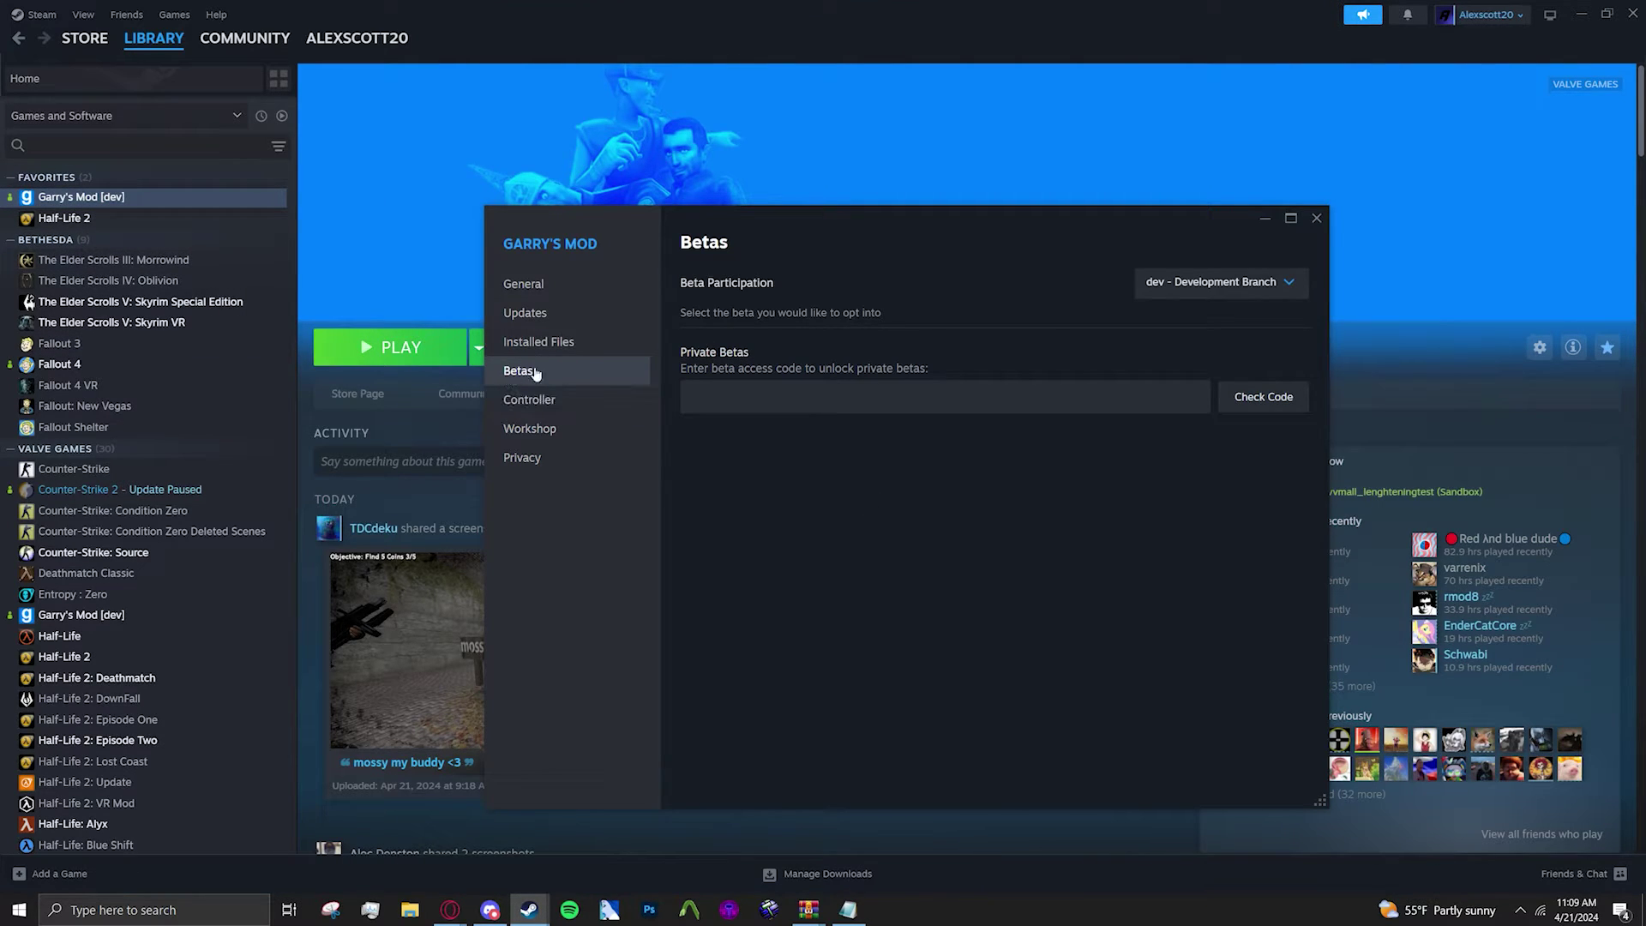
{"action": "left_click", "coordinate": [1282, 283]}
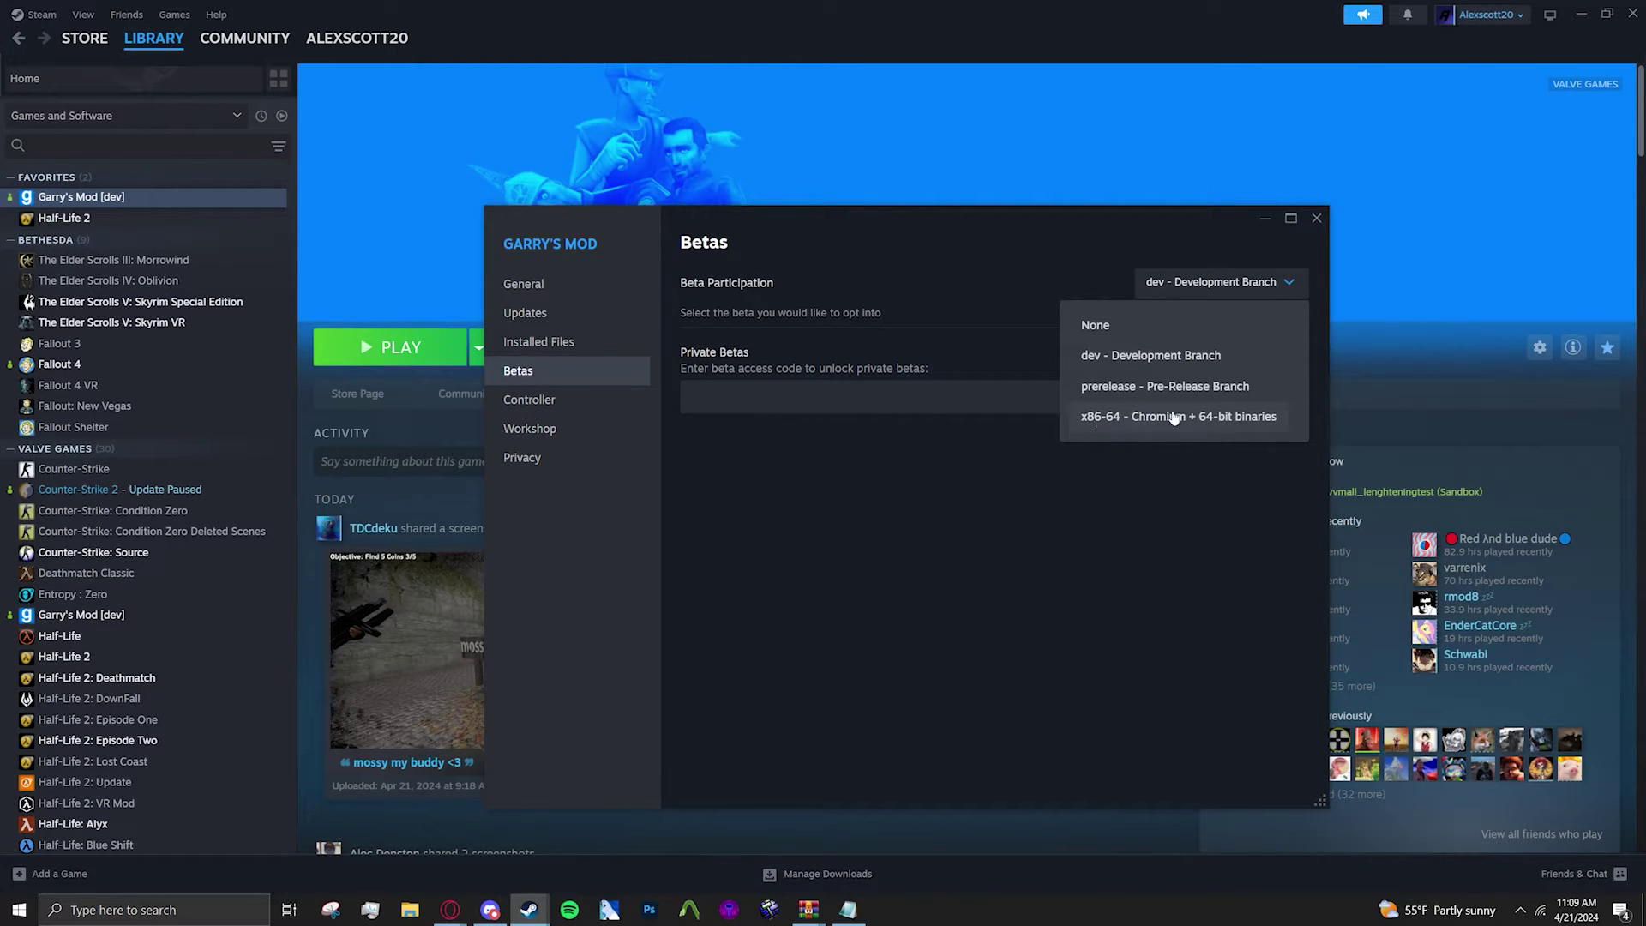
{"action": "left_click", "coordinate": [1200, 421]}
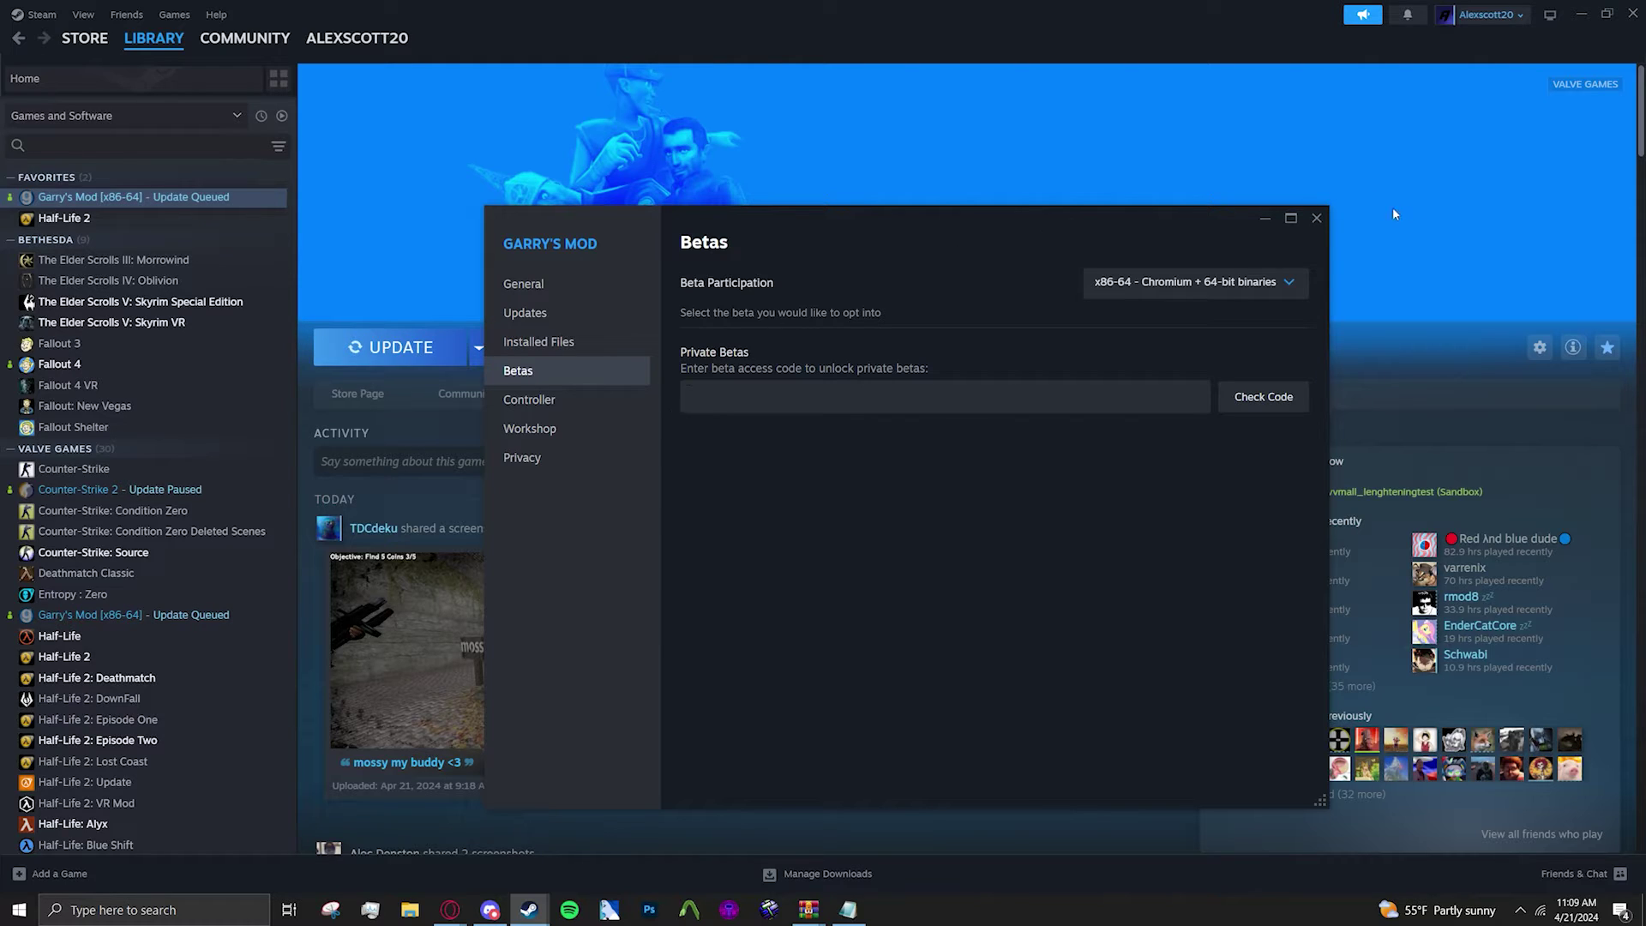
{"action": "left_click", "coordinate": [1315, 218]}
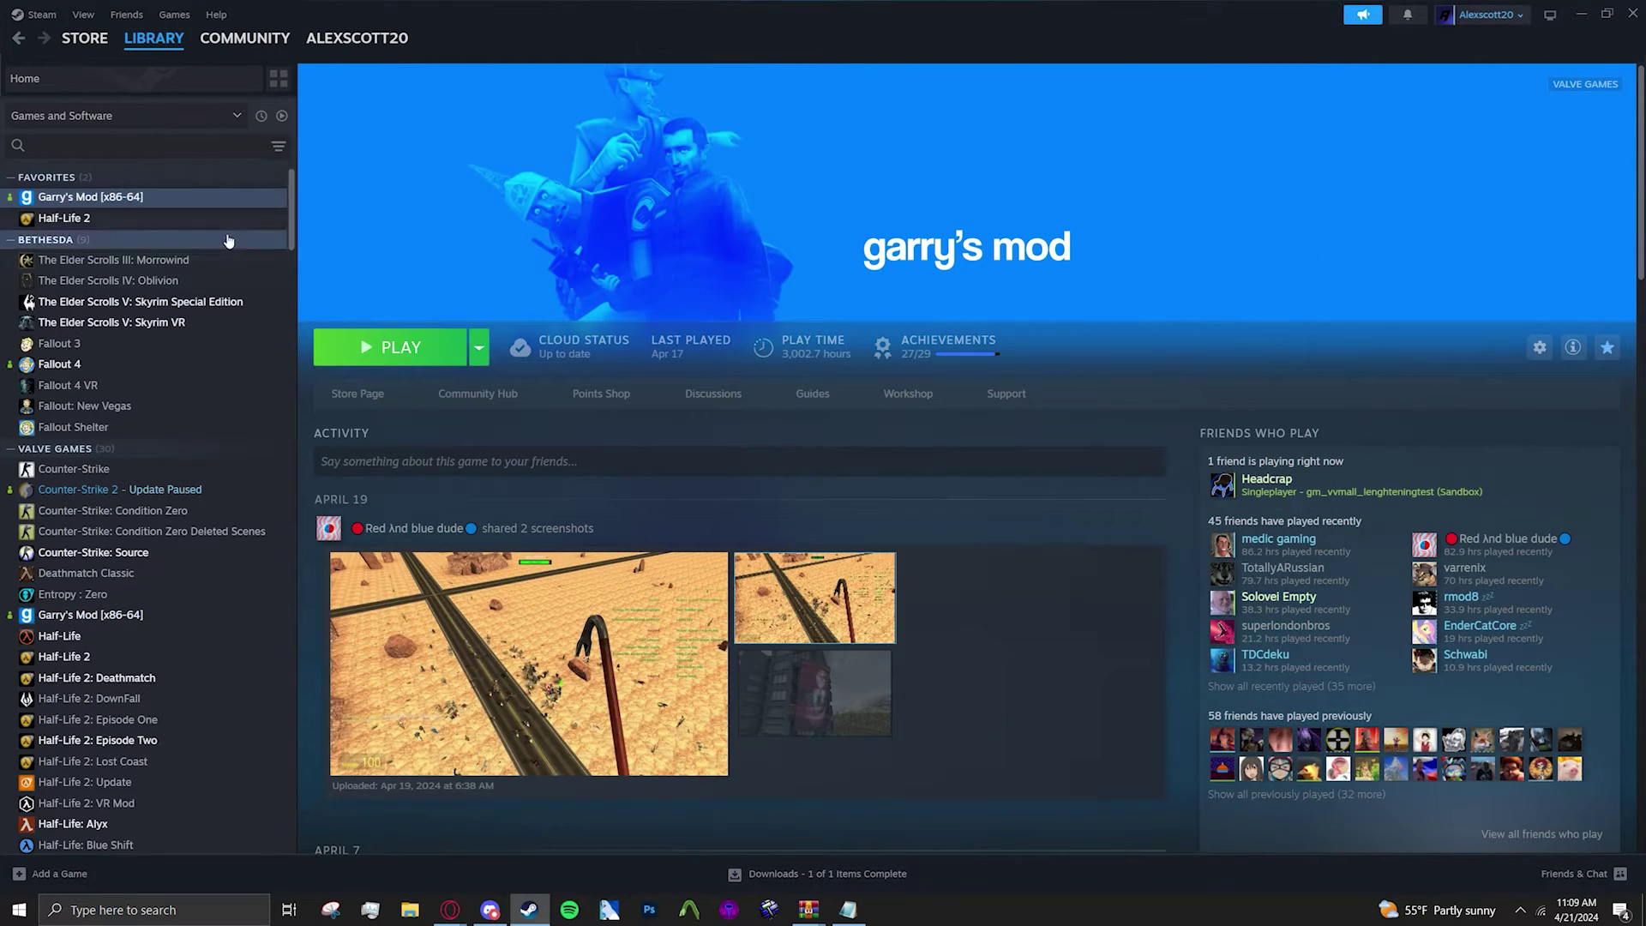
Browse Garry's Mod's local files and go into the bin\win64 folder.
{"action": "right_click", "coordinate": [270, 208]}
{"action": "mouse_move", "coordinate": [360, 326]}
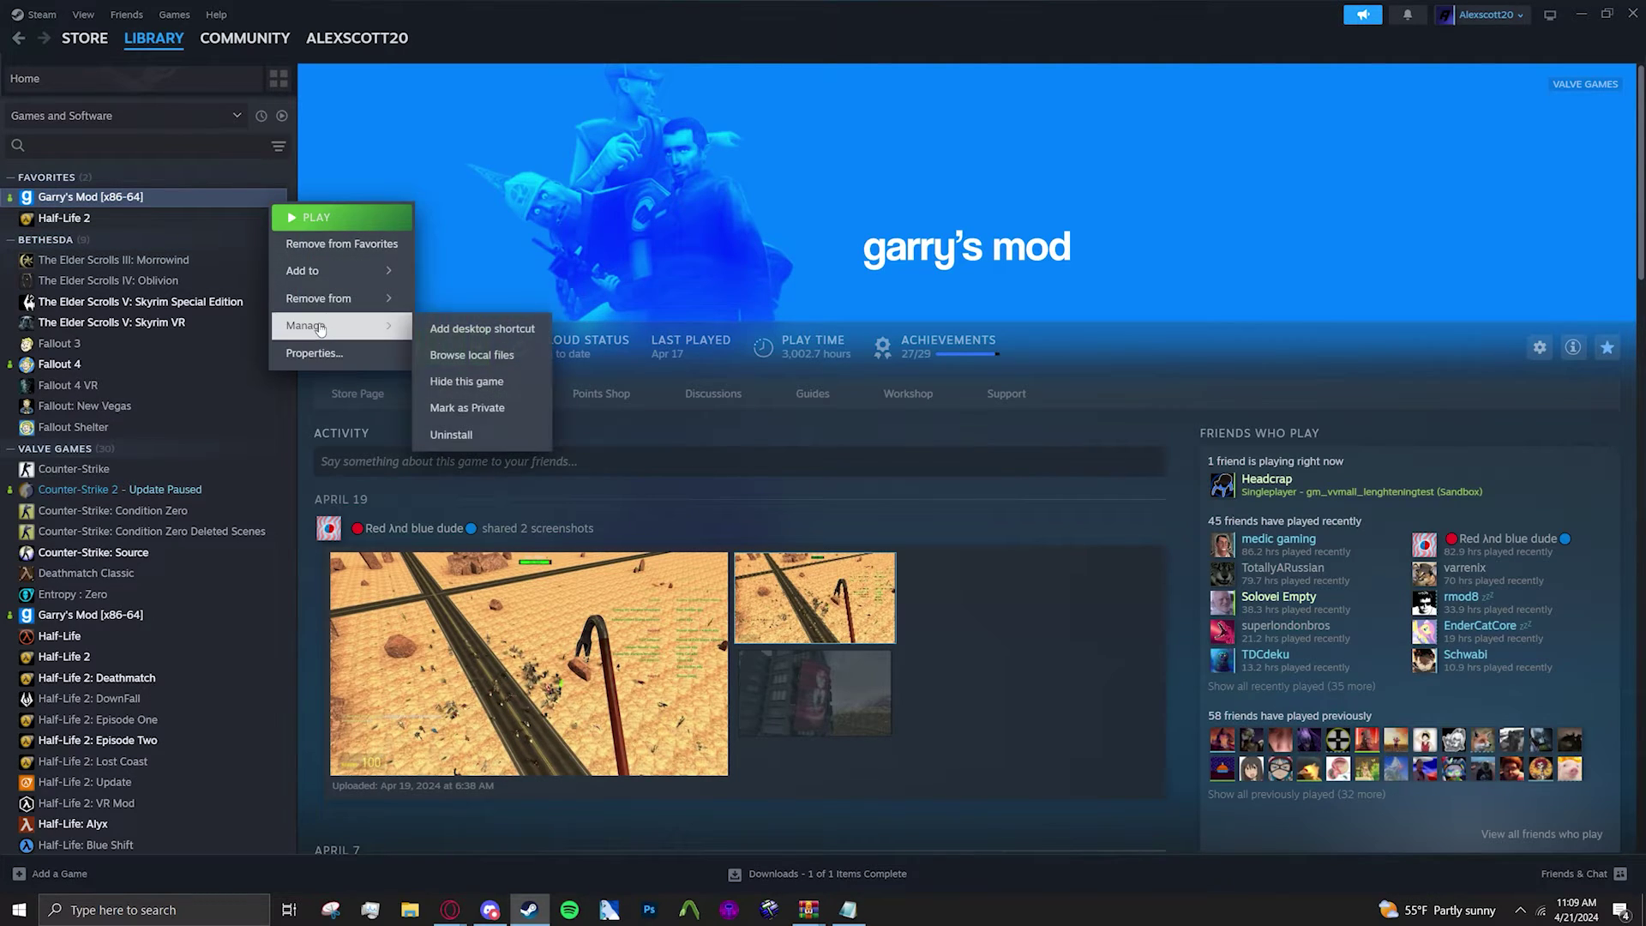
{"action": "left_click", "coordinate": [463, 354]}
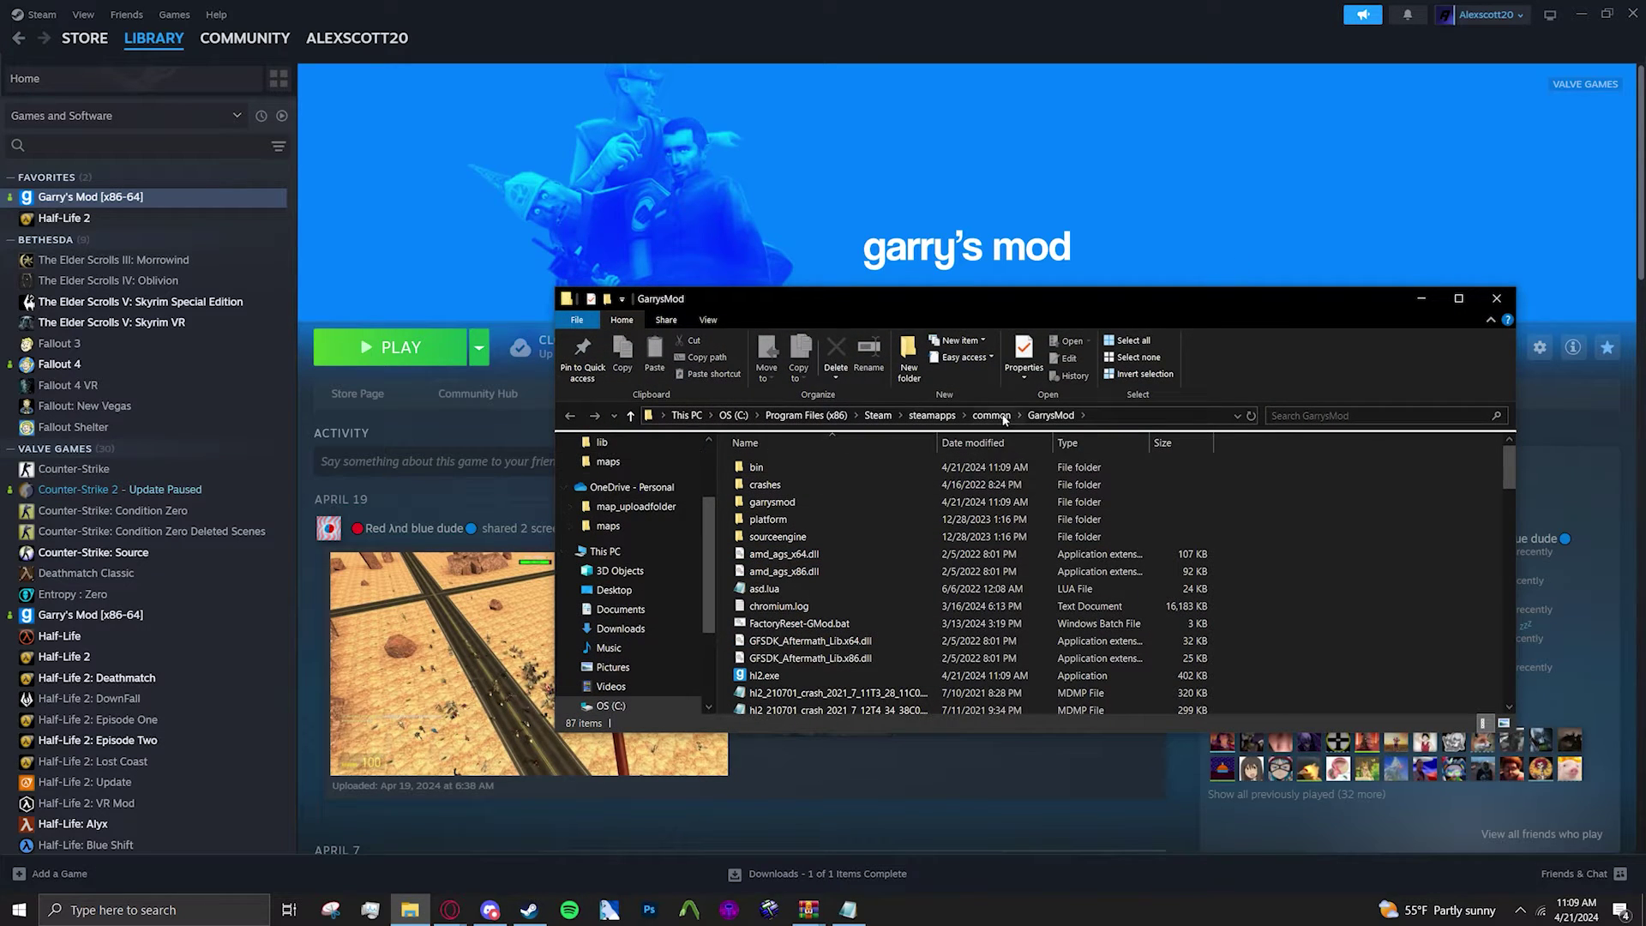
{"action": "double_click", "coordinate": [752, 469]}
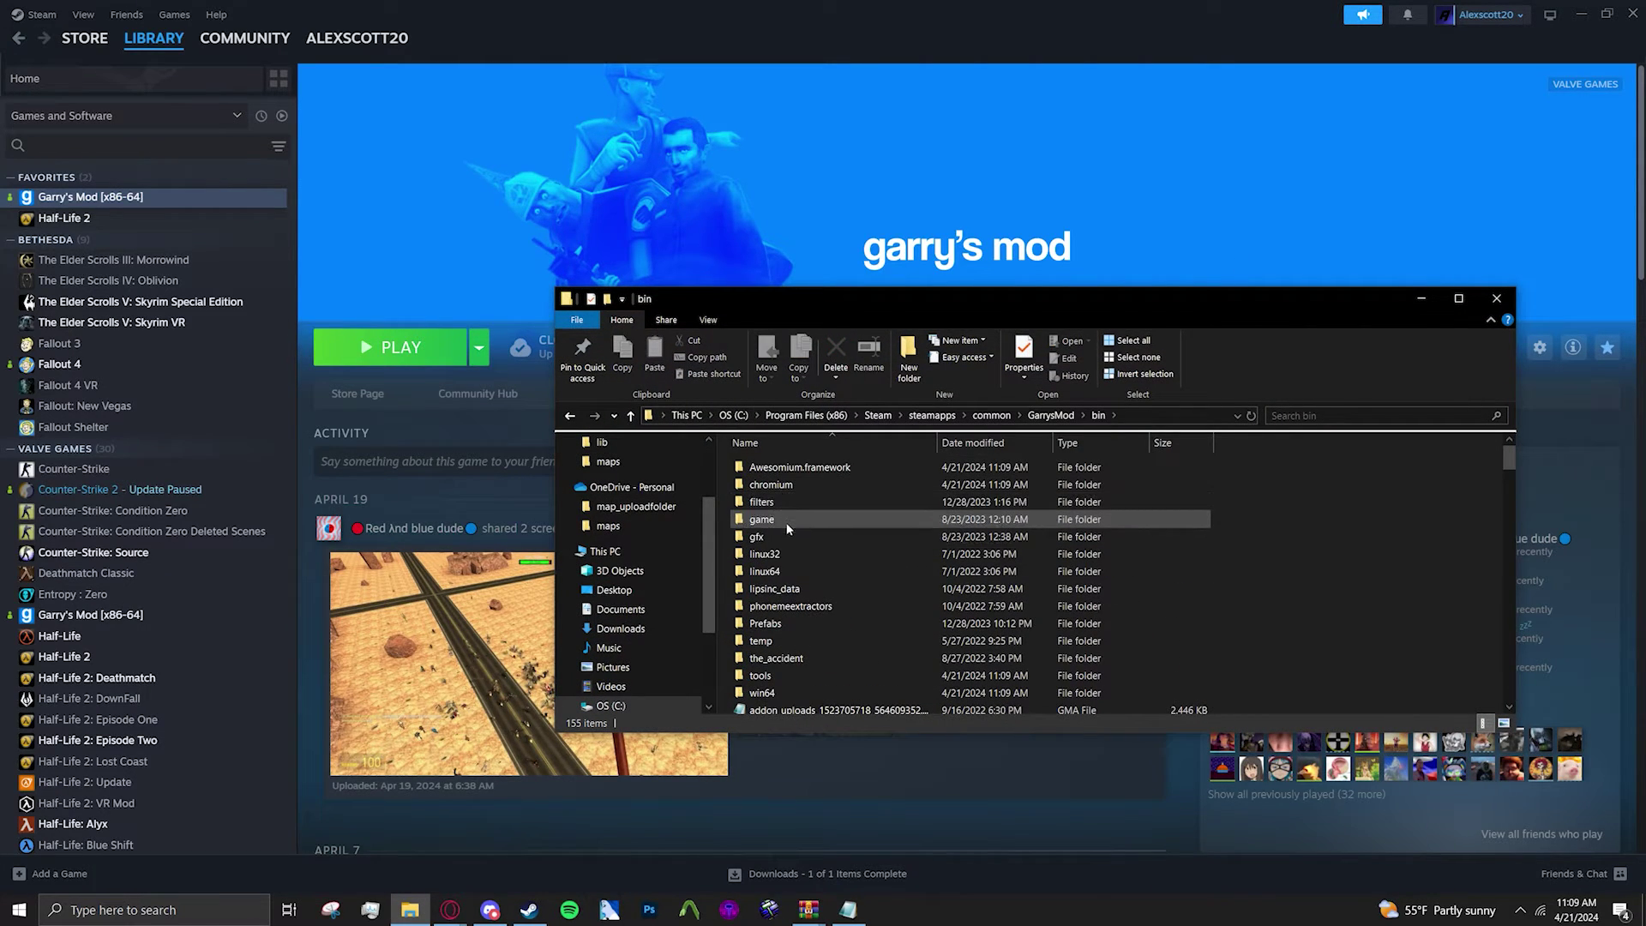
{"action": "left_click", "coordinate": [835, 662]}
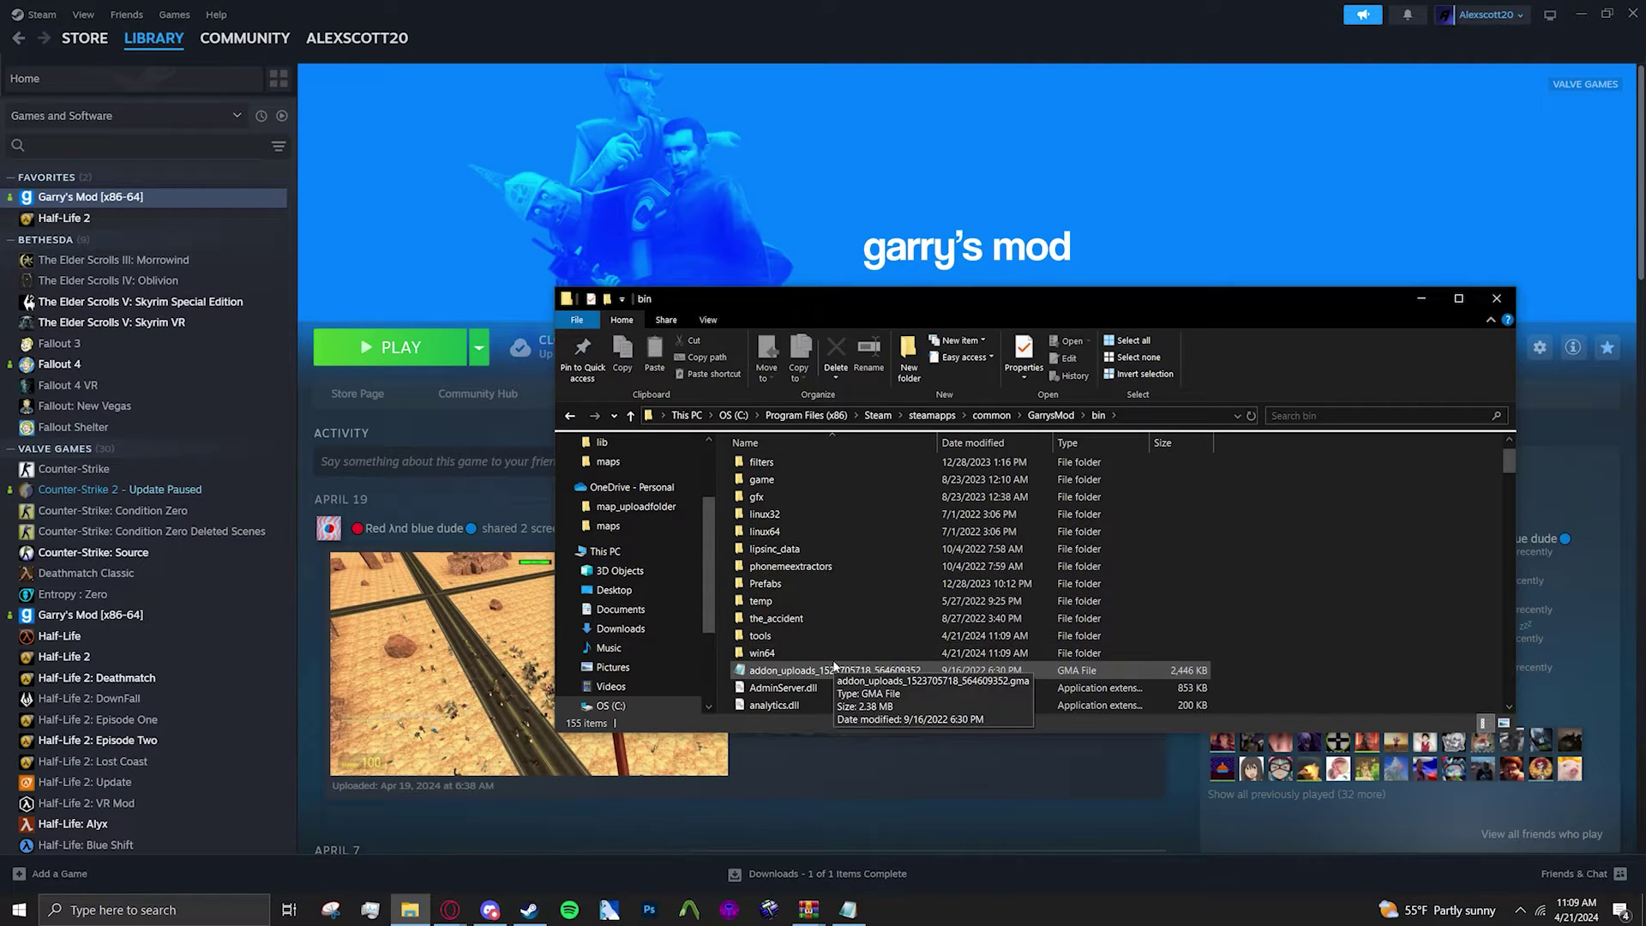
{"action": "scroll", "coordinate": [827, 616], "scroll_direction": "down", "scroll_amount": 10}
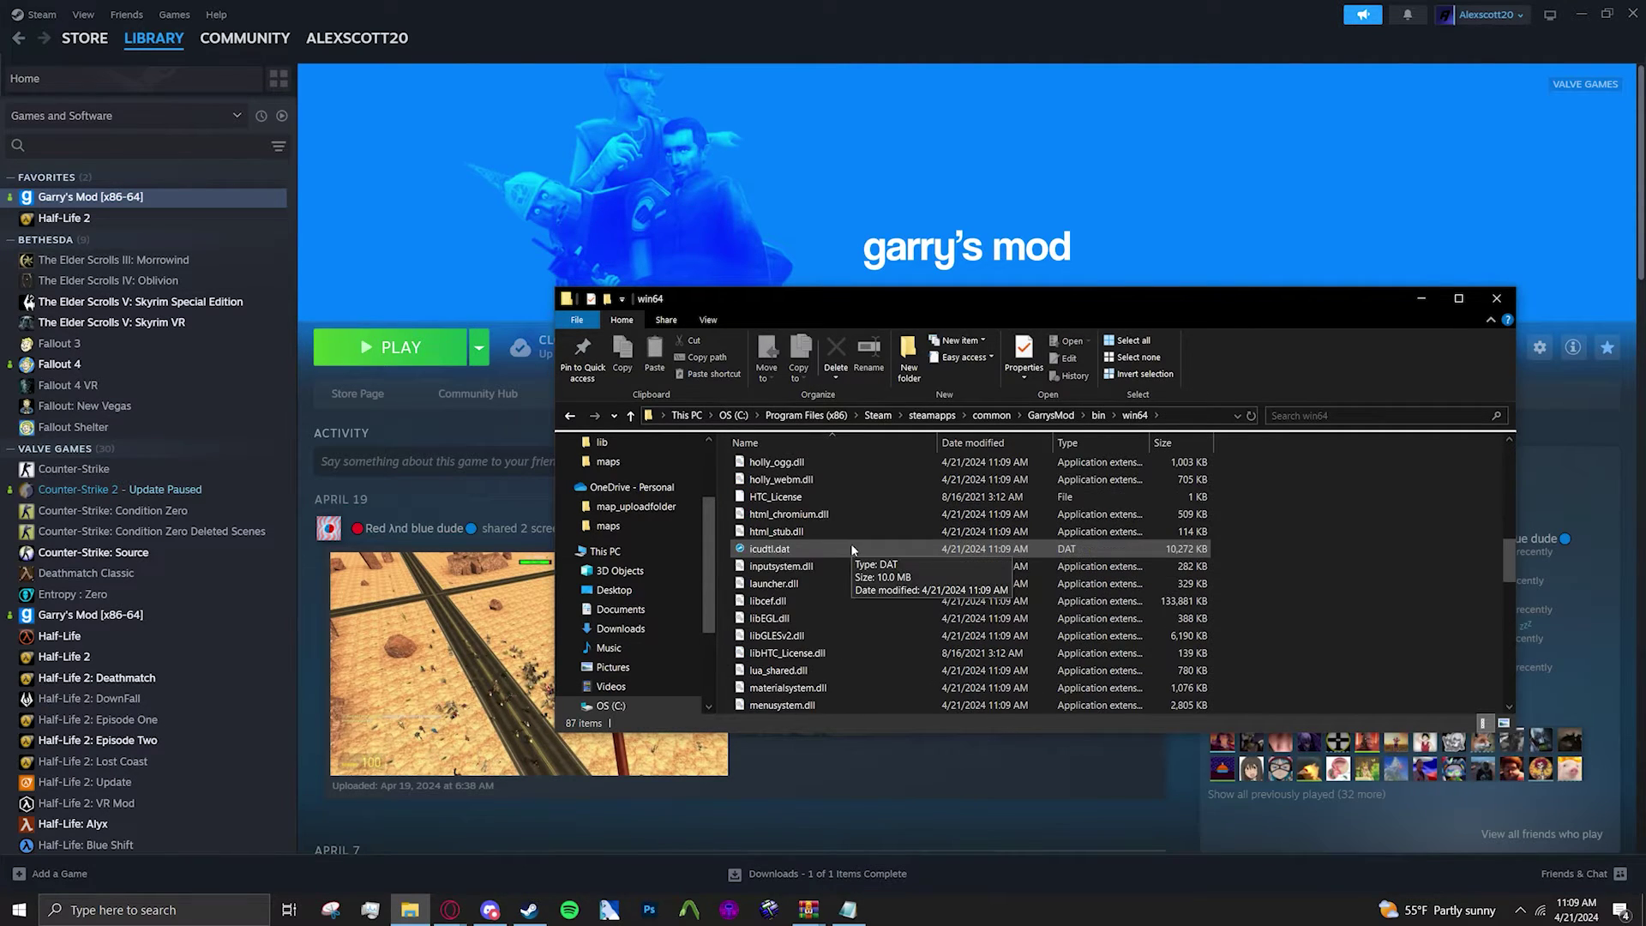
{"action": "left_click", "coordinate": [808, 908]}
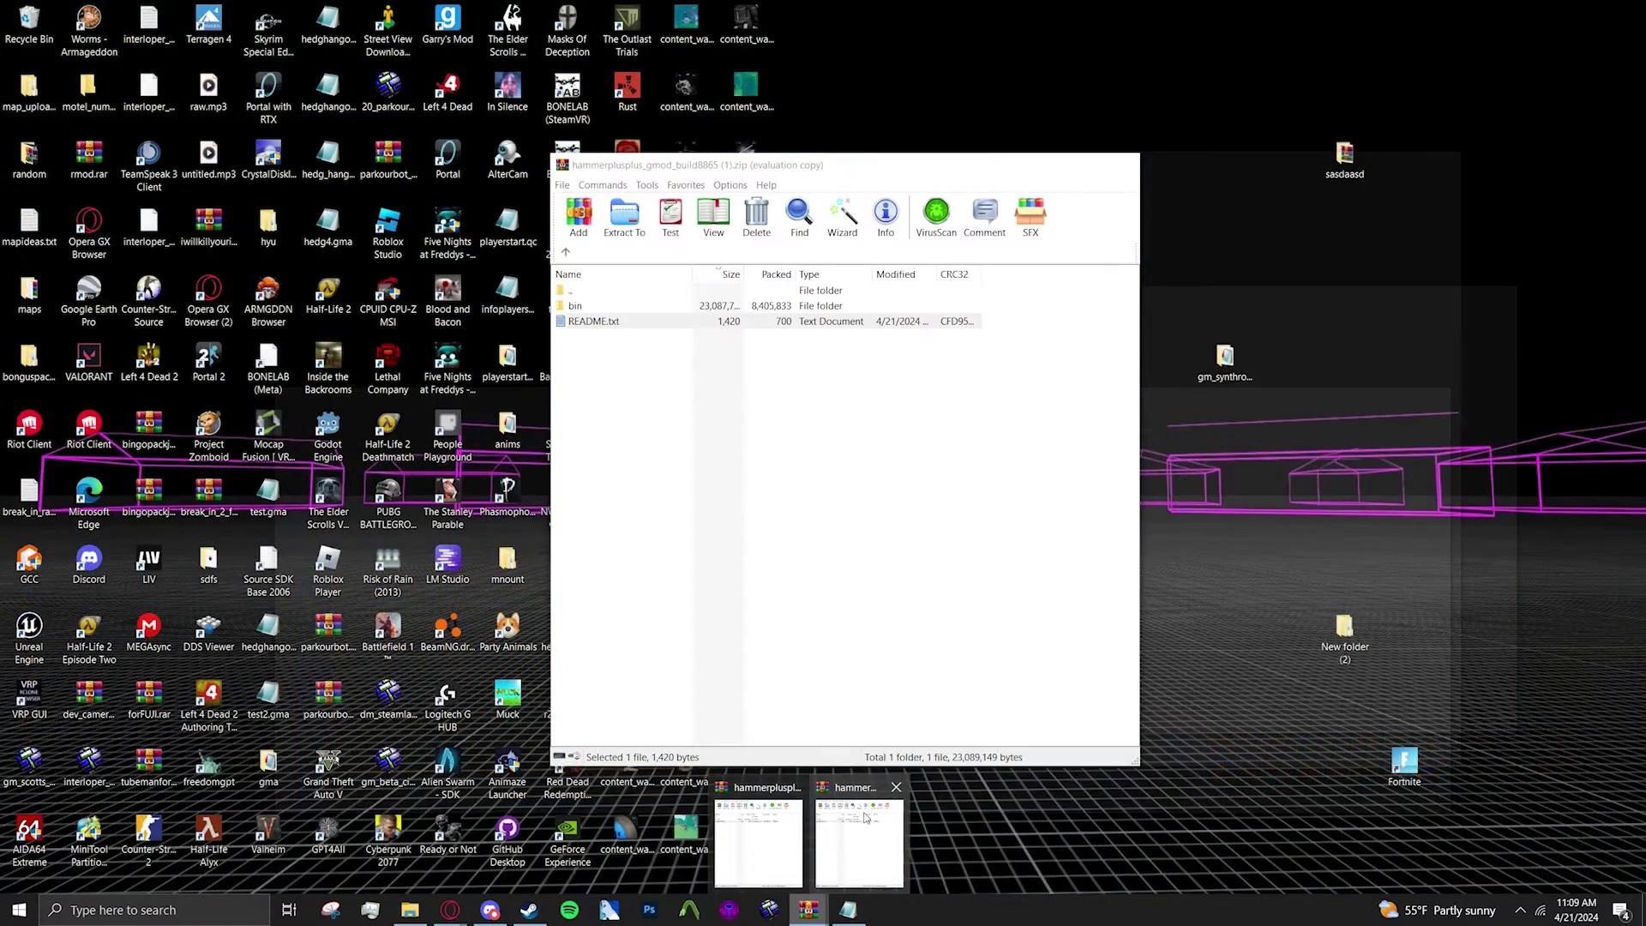
Copy the archive's bin folder into GarrysMod, replacing the 43 existing files.
{"action": "left_click", "coordinate": [866, 817]}
{"action": "left_click_drag", "start_coordinate": [671, 155], "coordinate": [176, 149]}
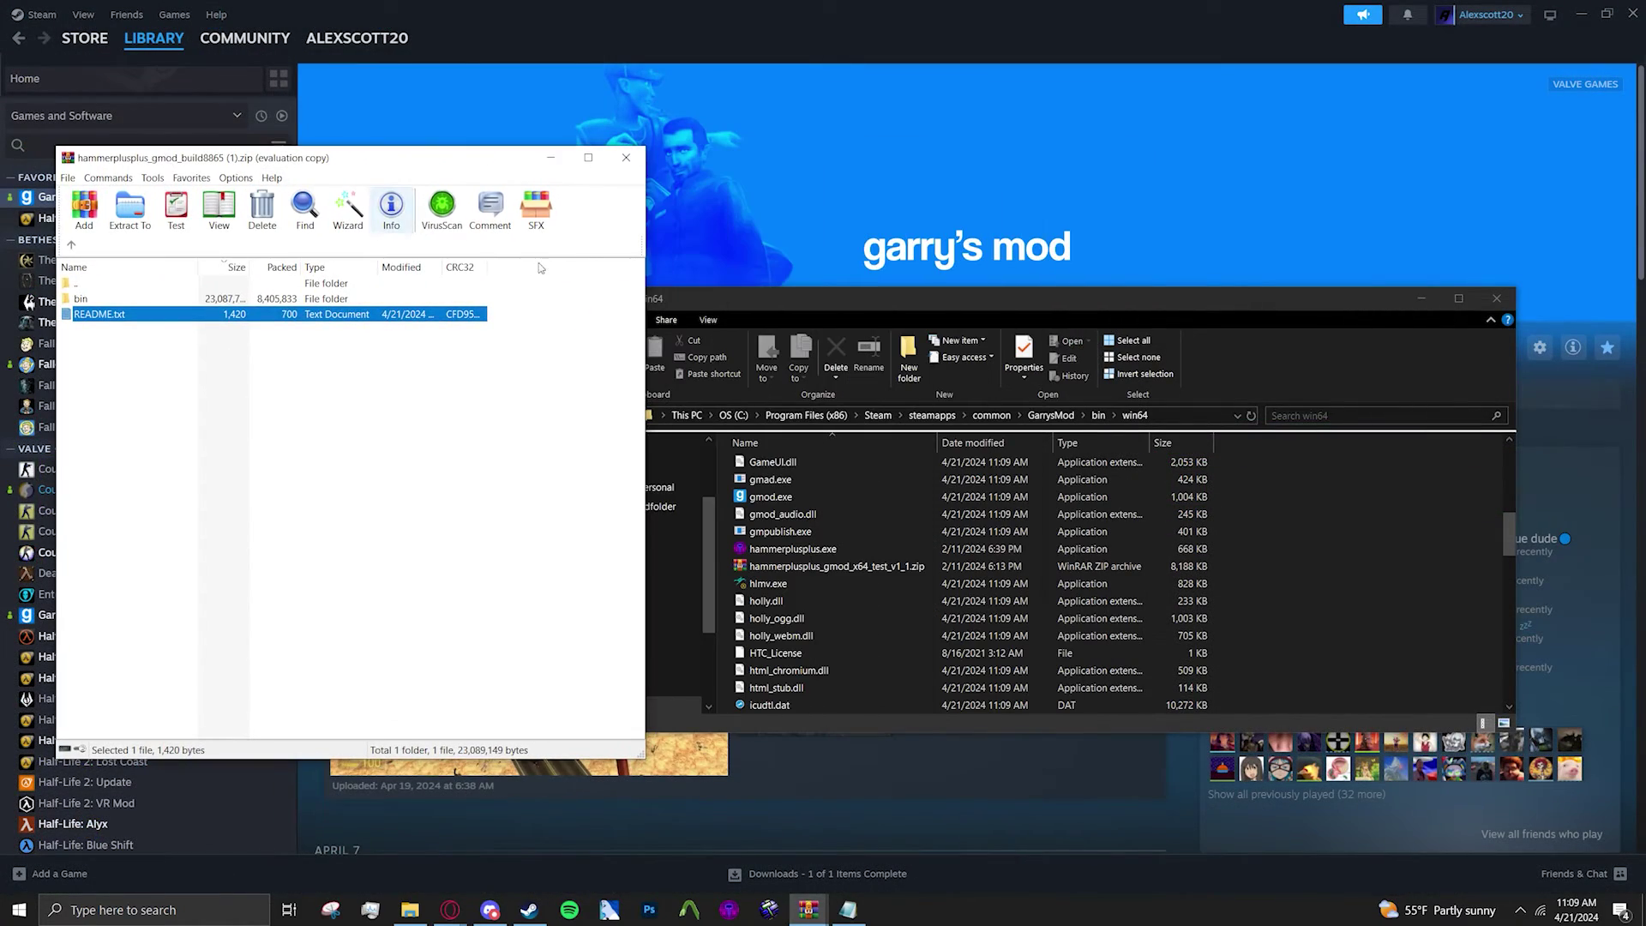
{"action": "left_click", "coordinate": [1046, 416]}
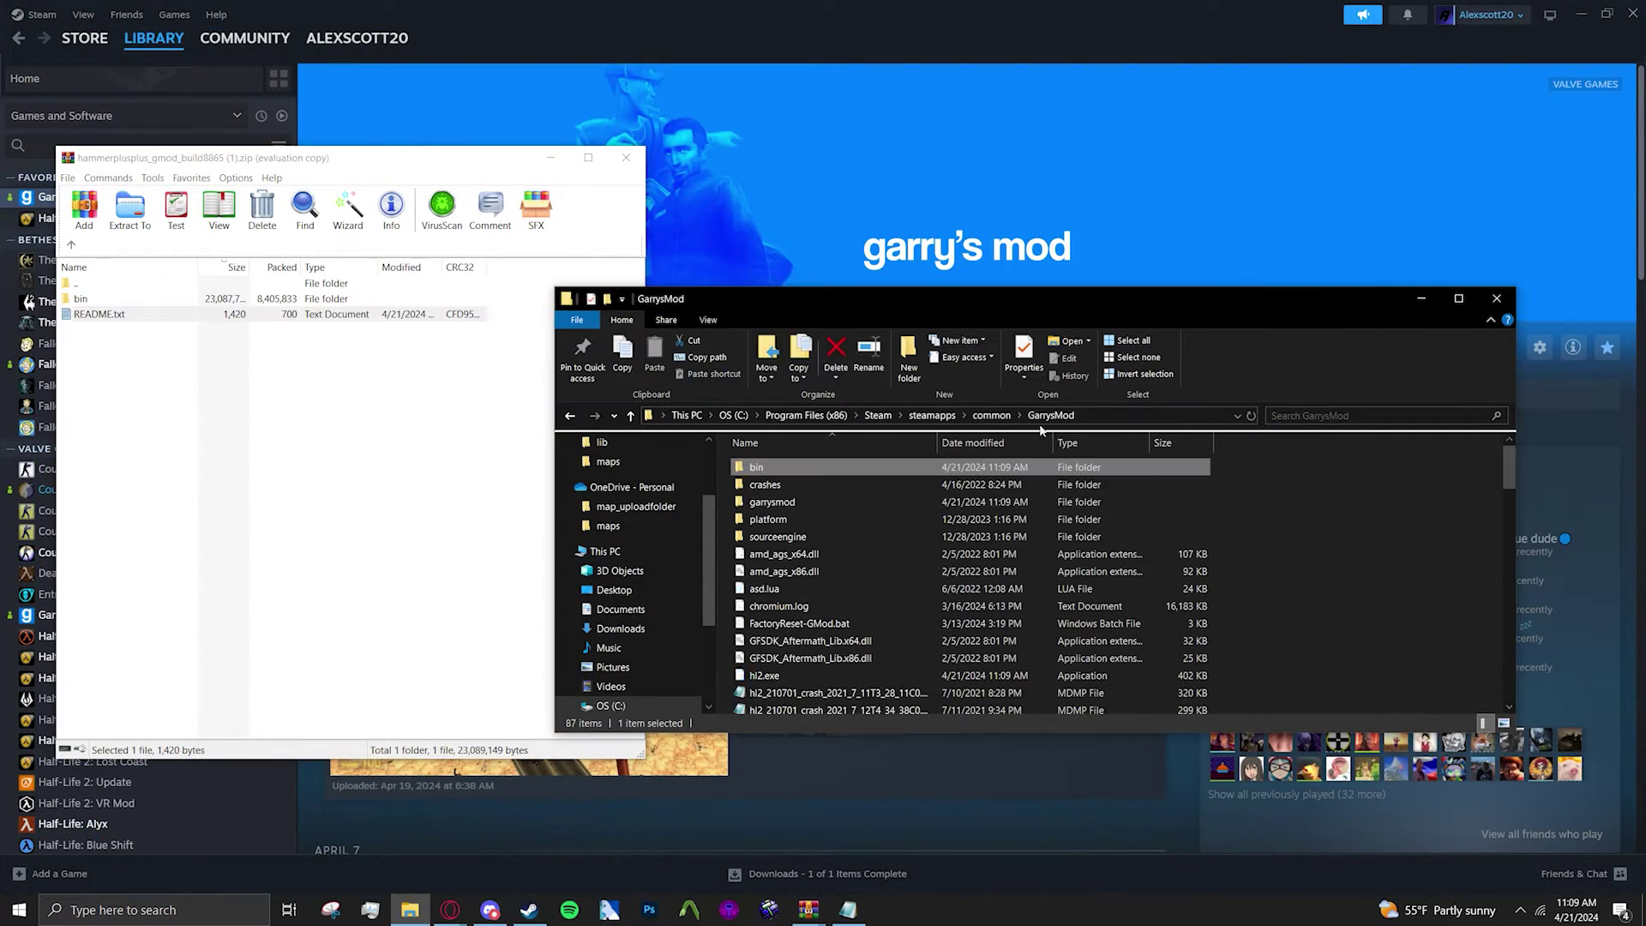
{"action": "double_click", "coordinate": [145, 300]}
{"action": "key", "text": "BackSpace"}
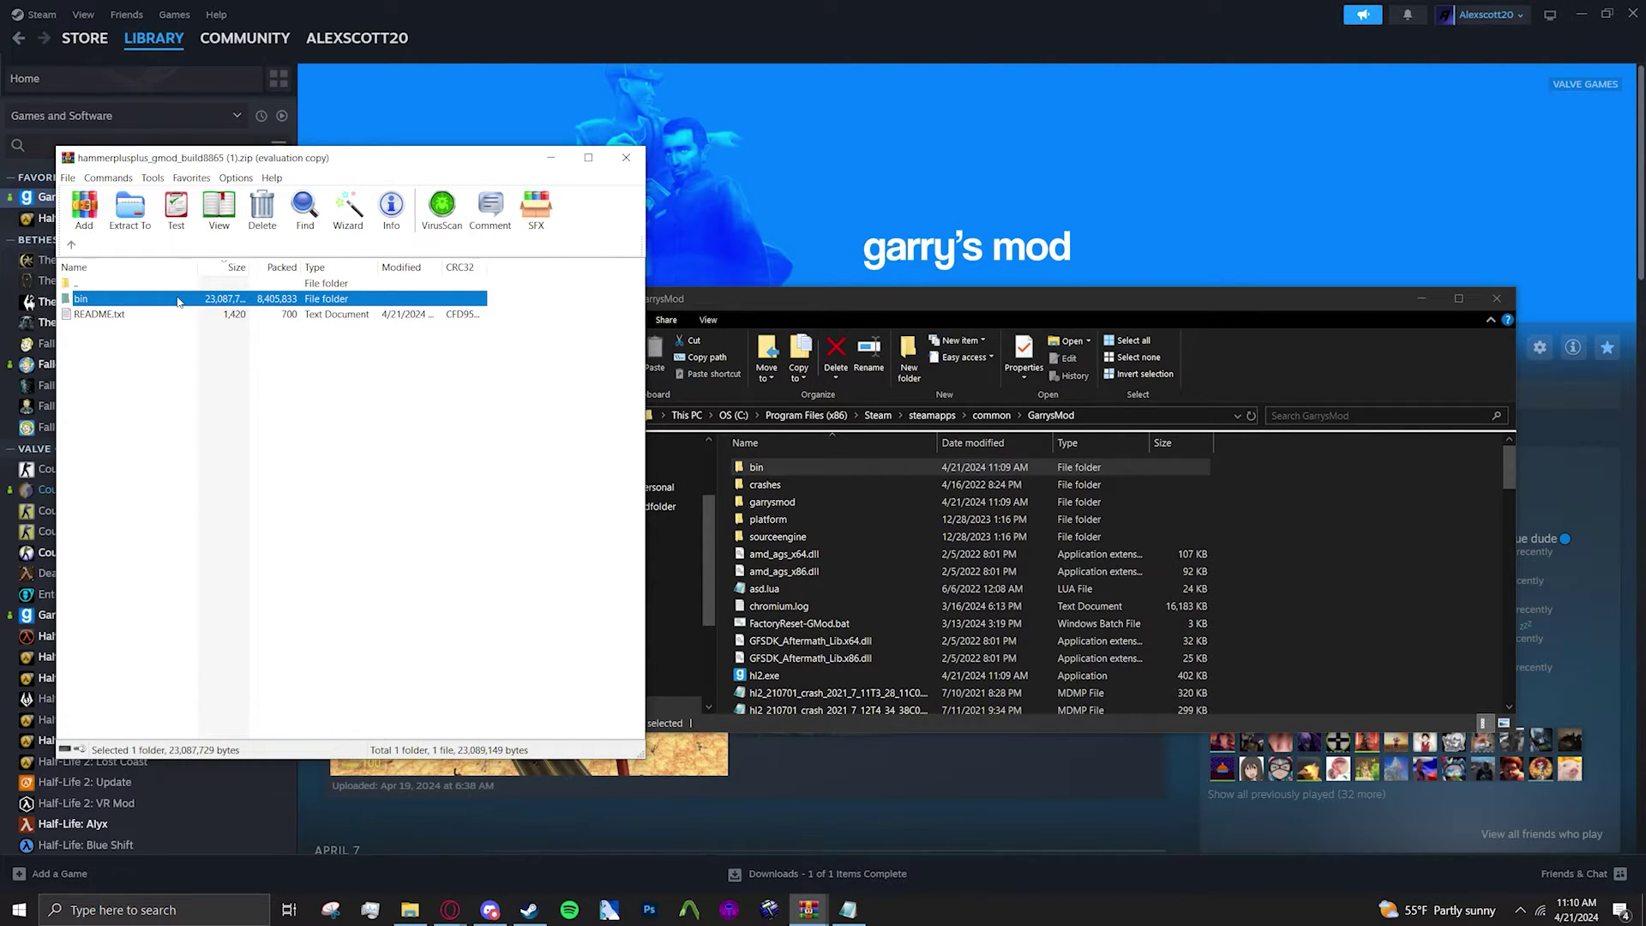
{"action": "left_click_drag", "start_coordinate": [129, 348], "coordinate": [1354, 556]}
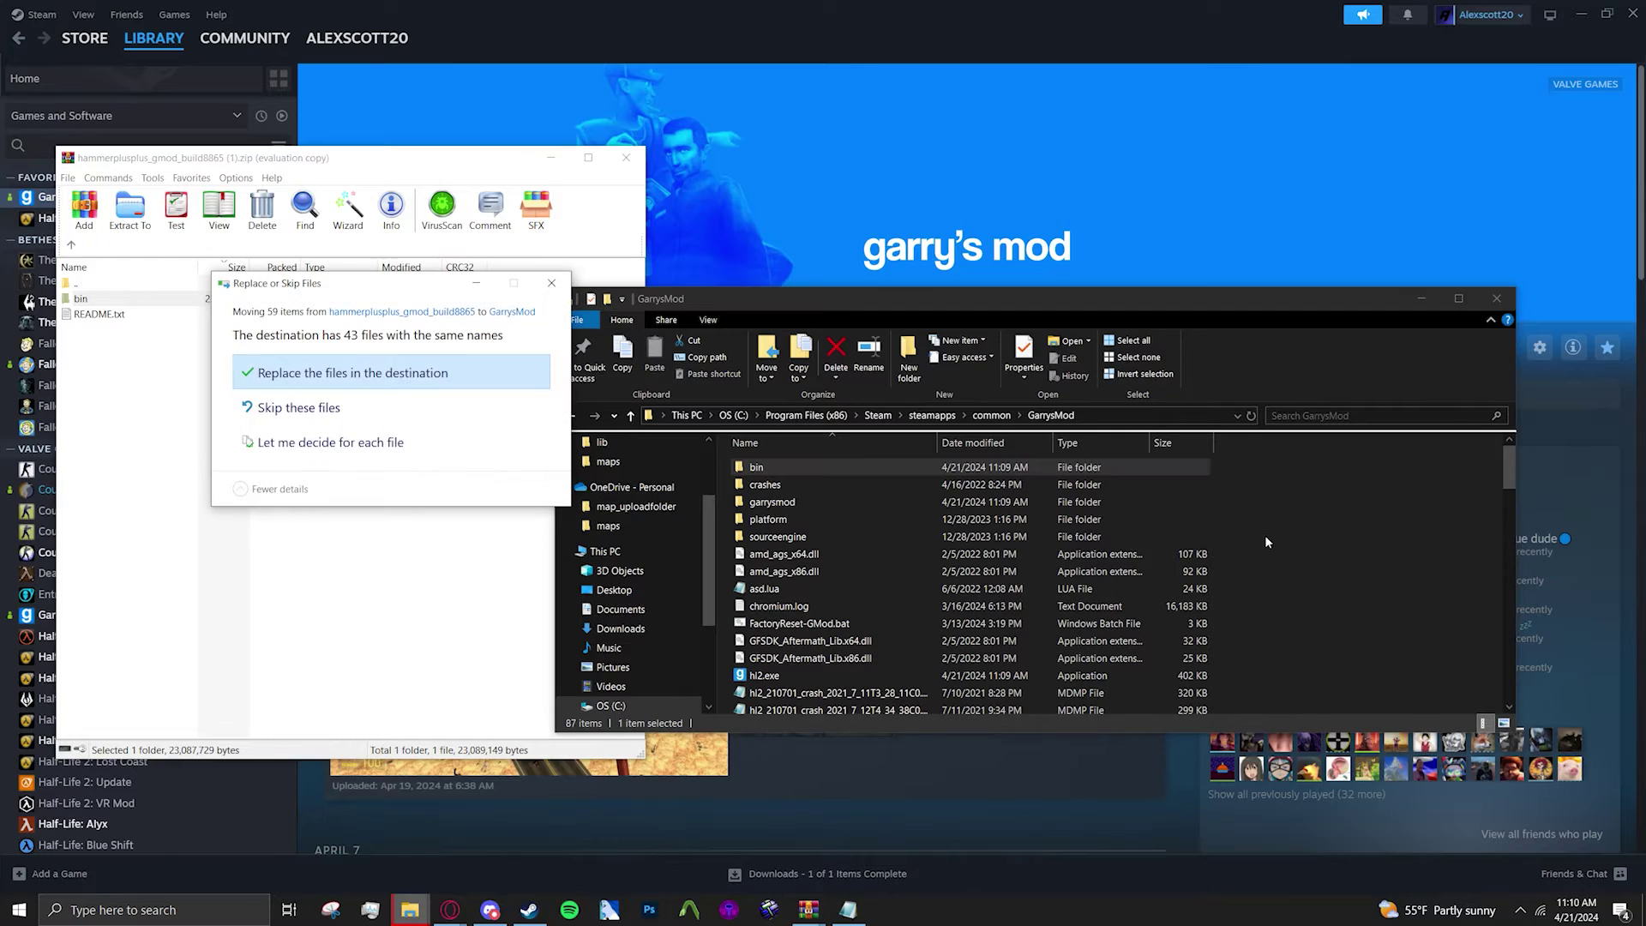
{"action": "left_click", "coordinate": [489, 378]}
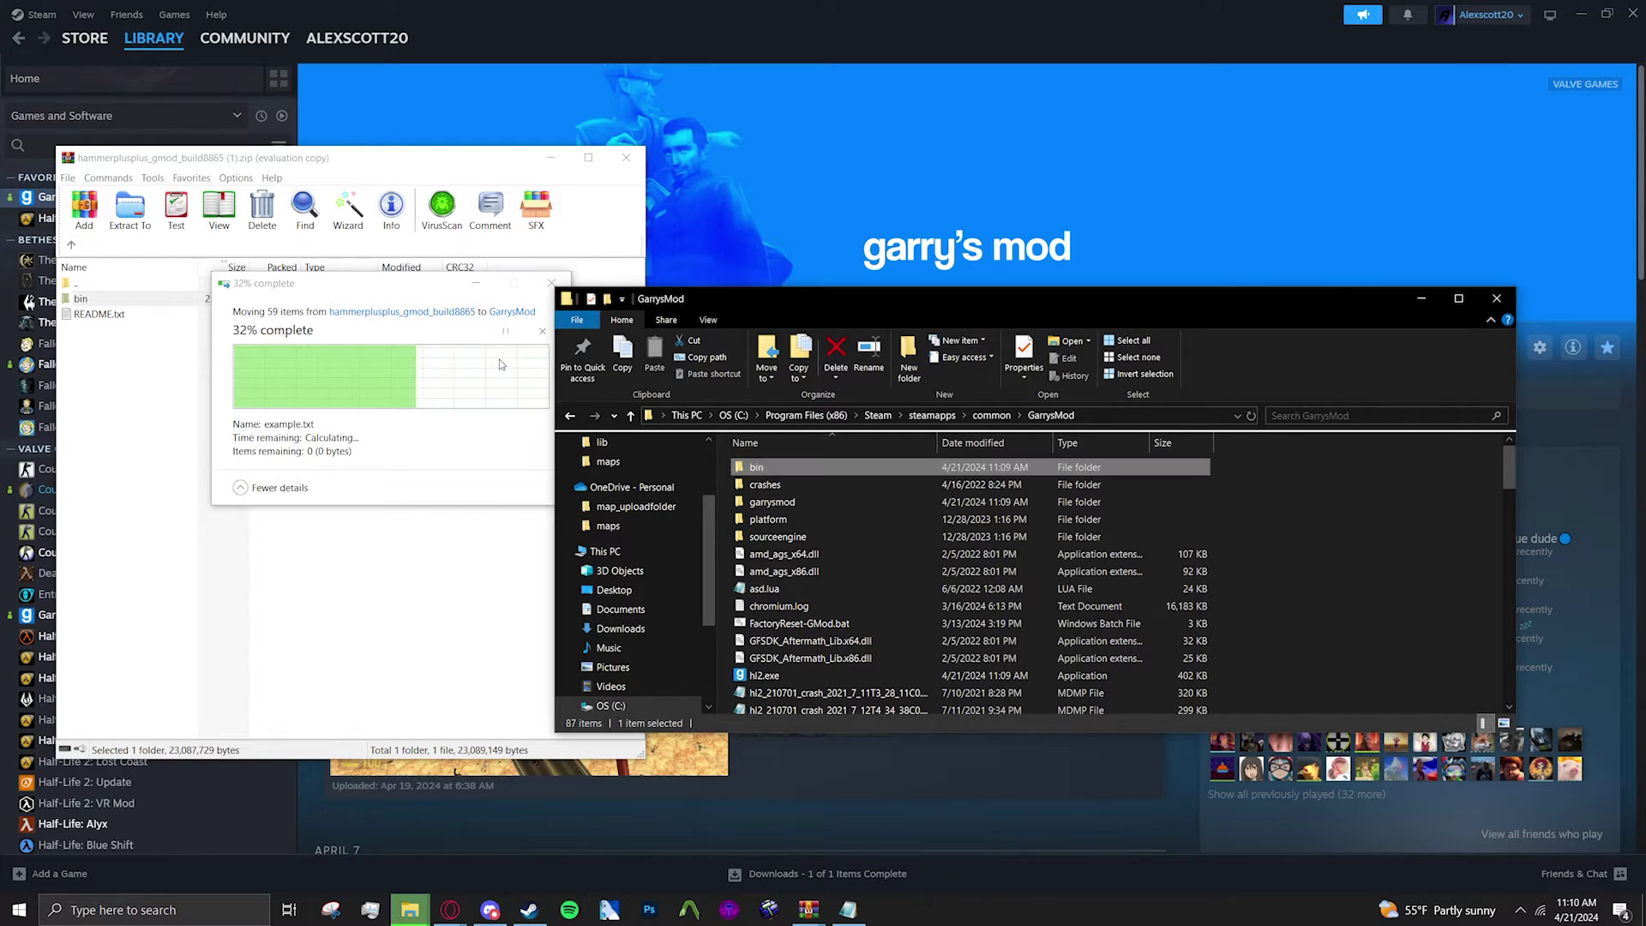
Close WinRAR and launch hammerplusplus.exe from GarrysMod\bin\win64.
{"action": "left_click", "coordinate": [625, 157]}
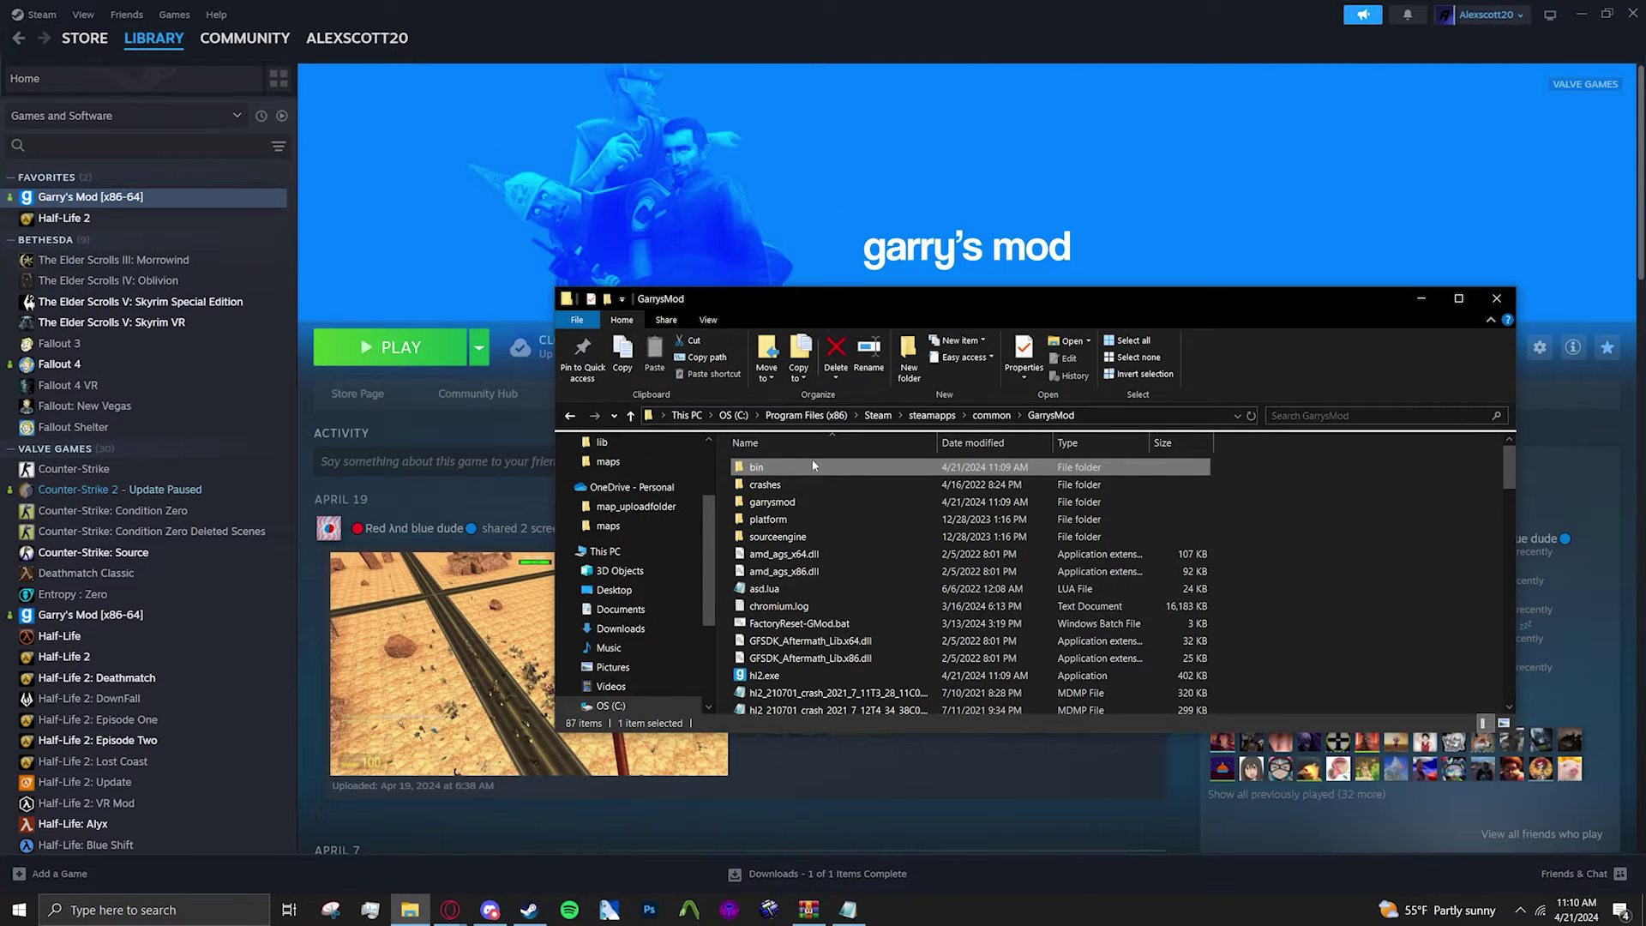
{"action": "double_click", "coordinate": [845, 470]}
{"action": "scroll", "coordinate": [858, 463], "scroll_direction": "down", "scroll_amount": 6}
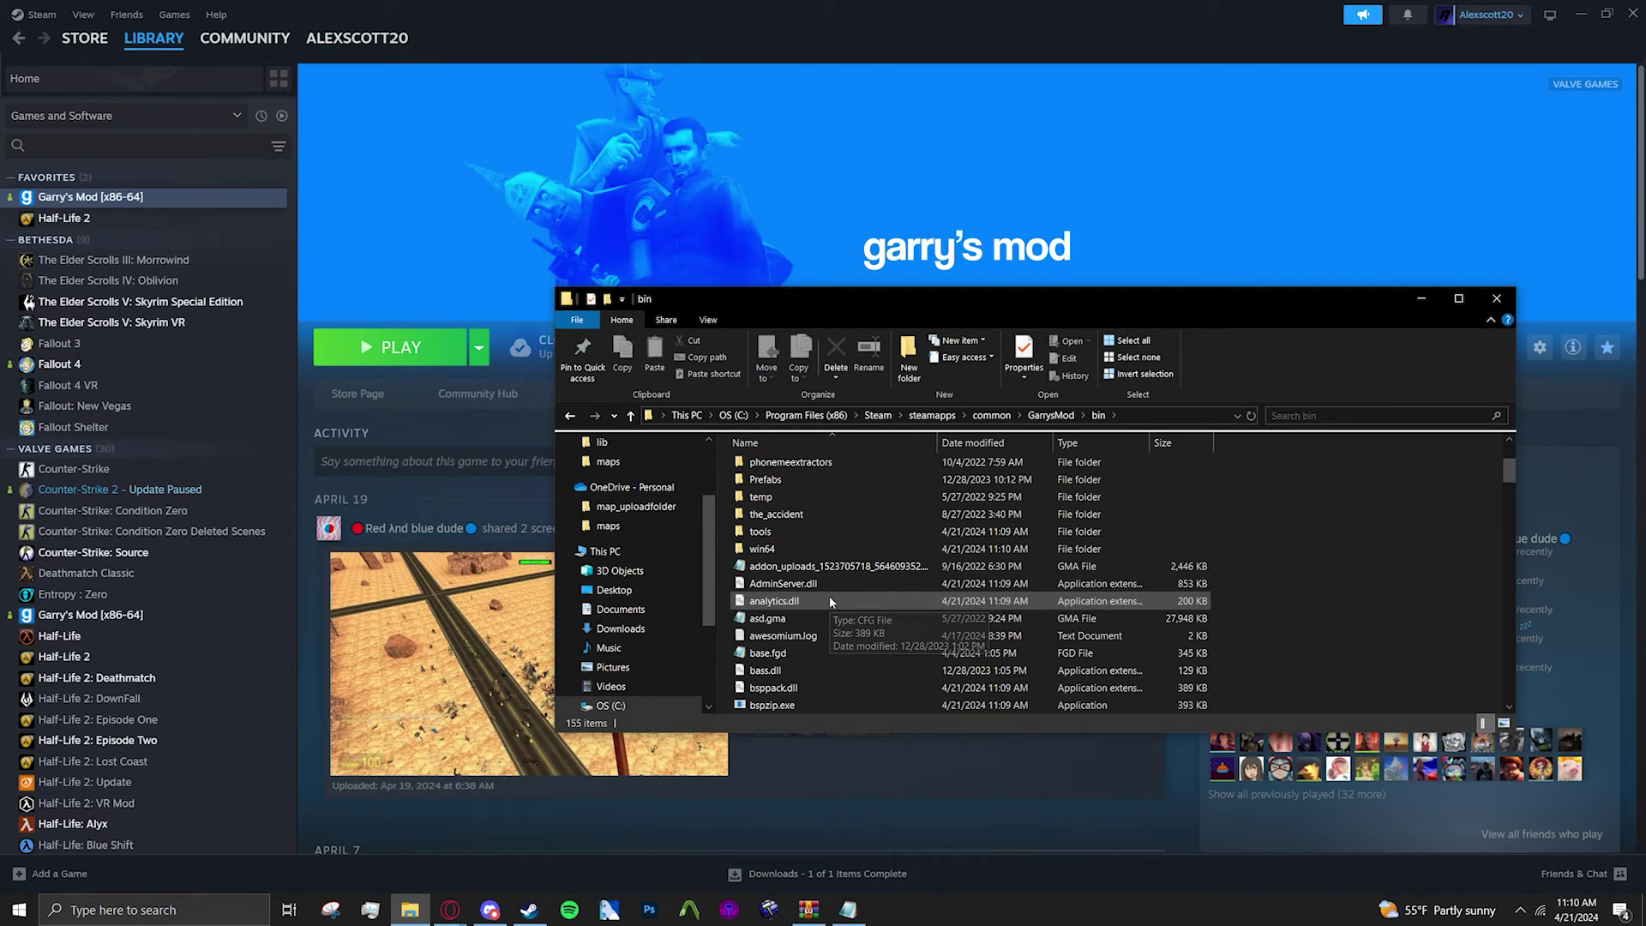
{"action": "scroll", "coordinate": [830, 595], "scroll_direction": "up", "scroll_amount": 6}
{"action": "double_click", "coordinate": [762, 548]}
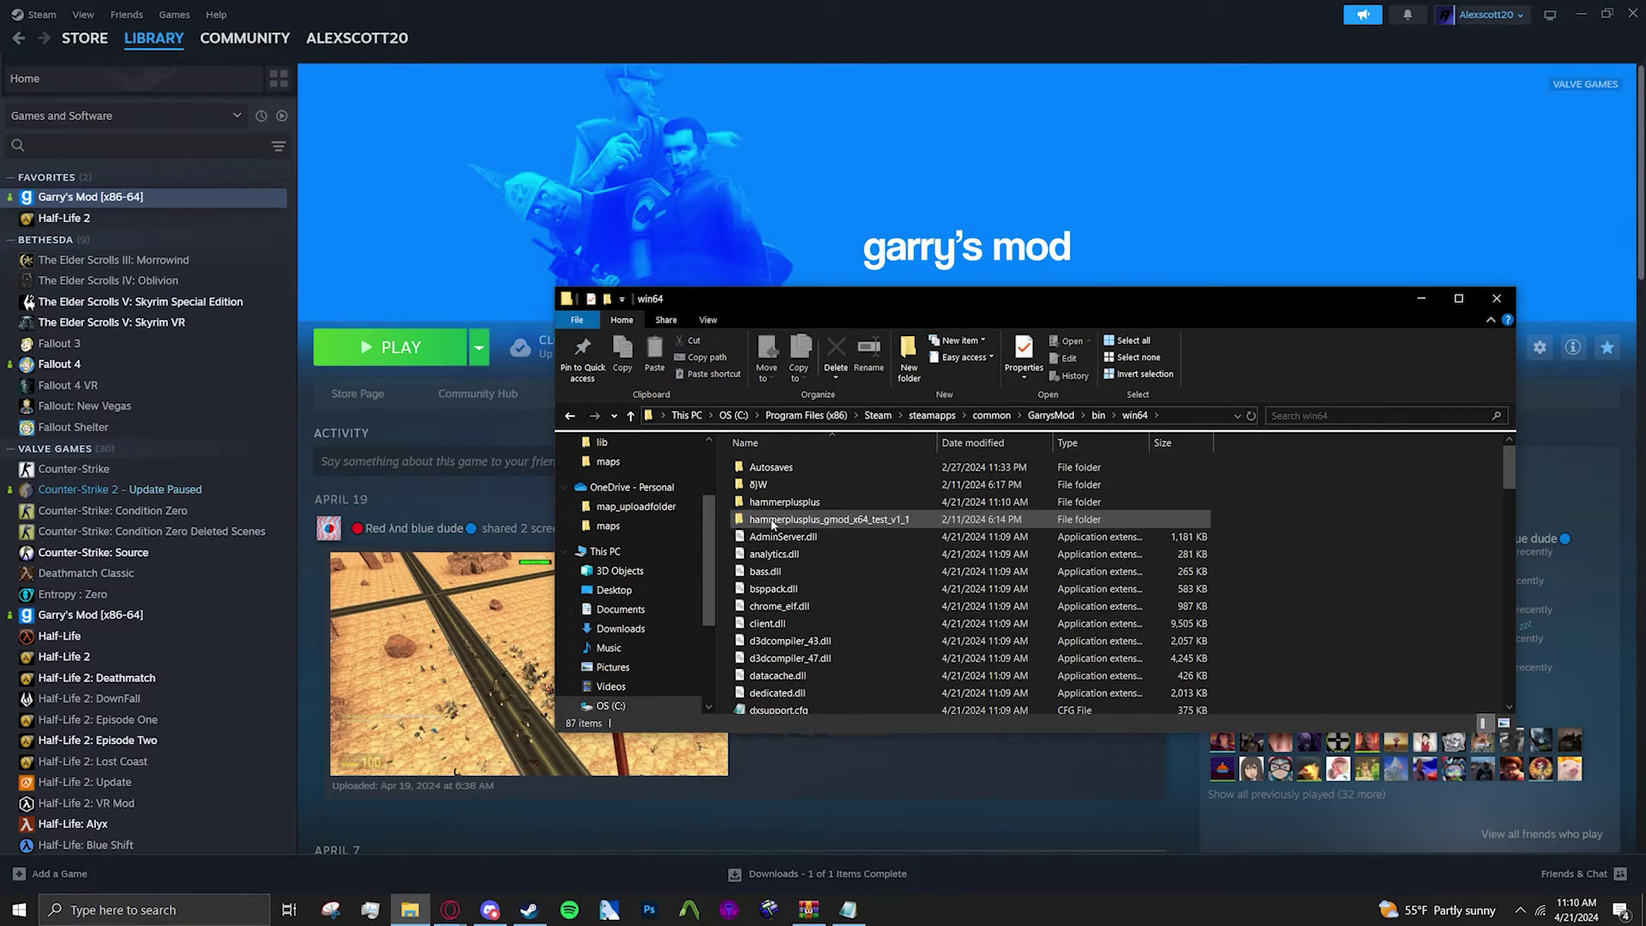
{"action": "scroll", "coordinate": [823, 514], "scroll_direction": "down", "scroll_amount": 8}
{"action": "double_click", "coordinate": [798, 500]}
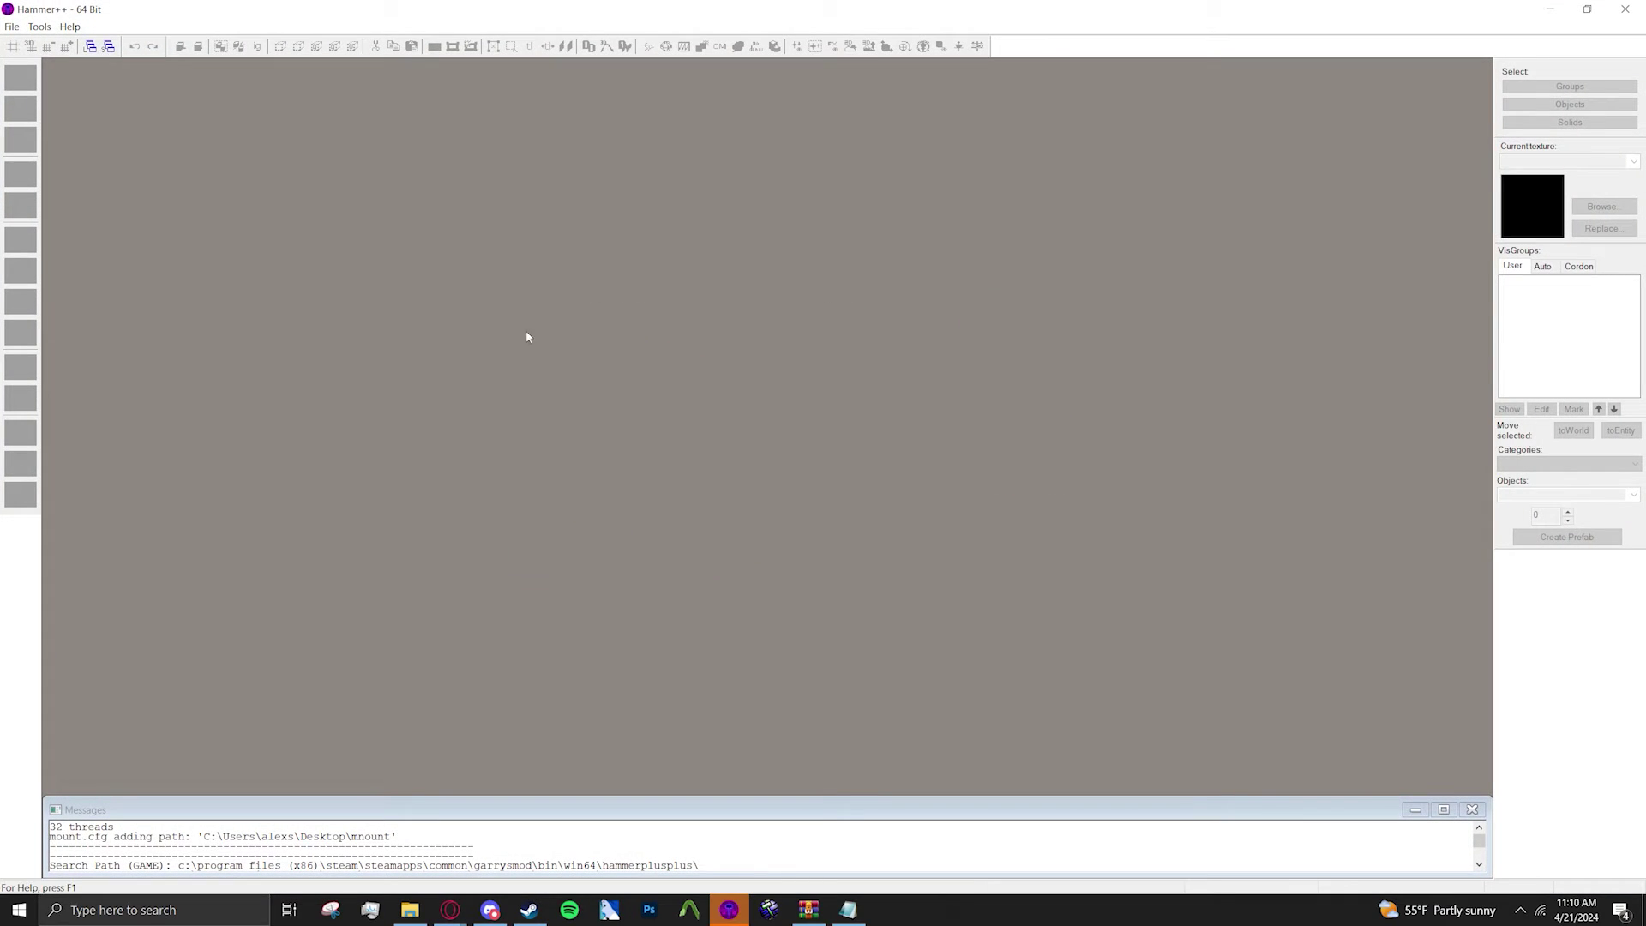
Open Tools > Options and start adding a Game Data (.fgd) file under Game Configurations.
{"action": "left_click", "coordinate": [40, 27]}
{"action": "left_click", "coordinate": [65, 45]}
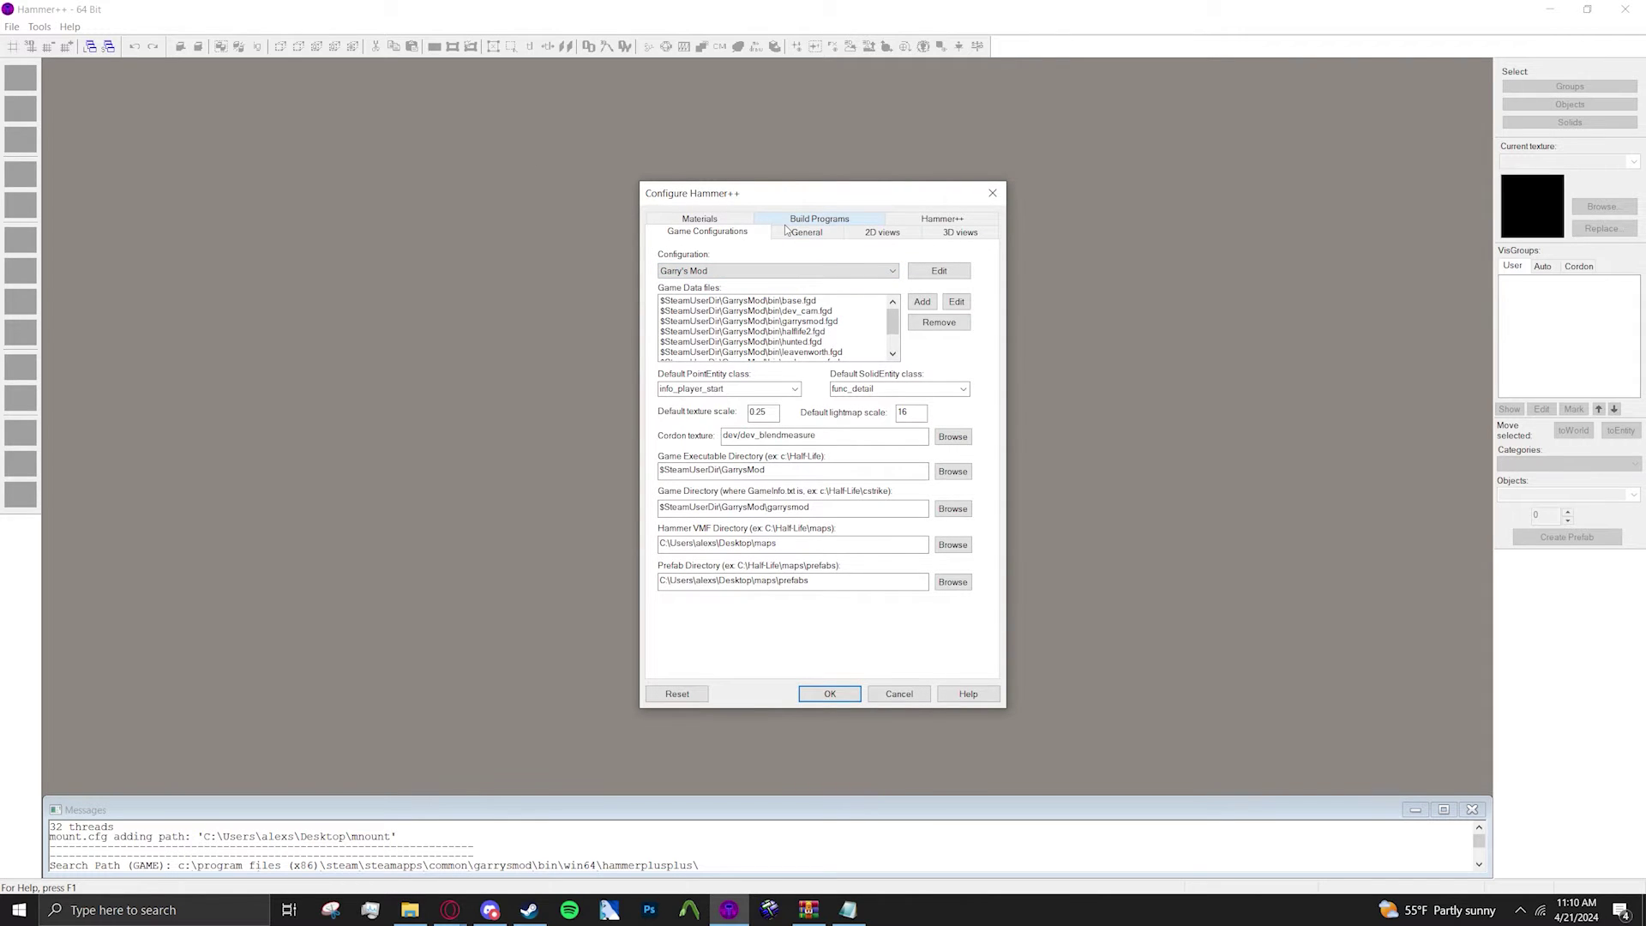
{"action": "left_click", "coordinate": [806, 231]}
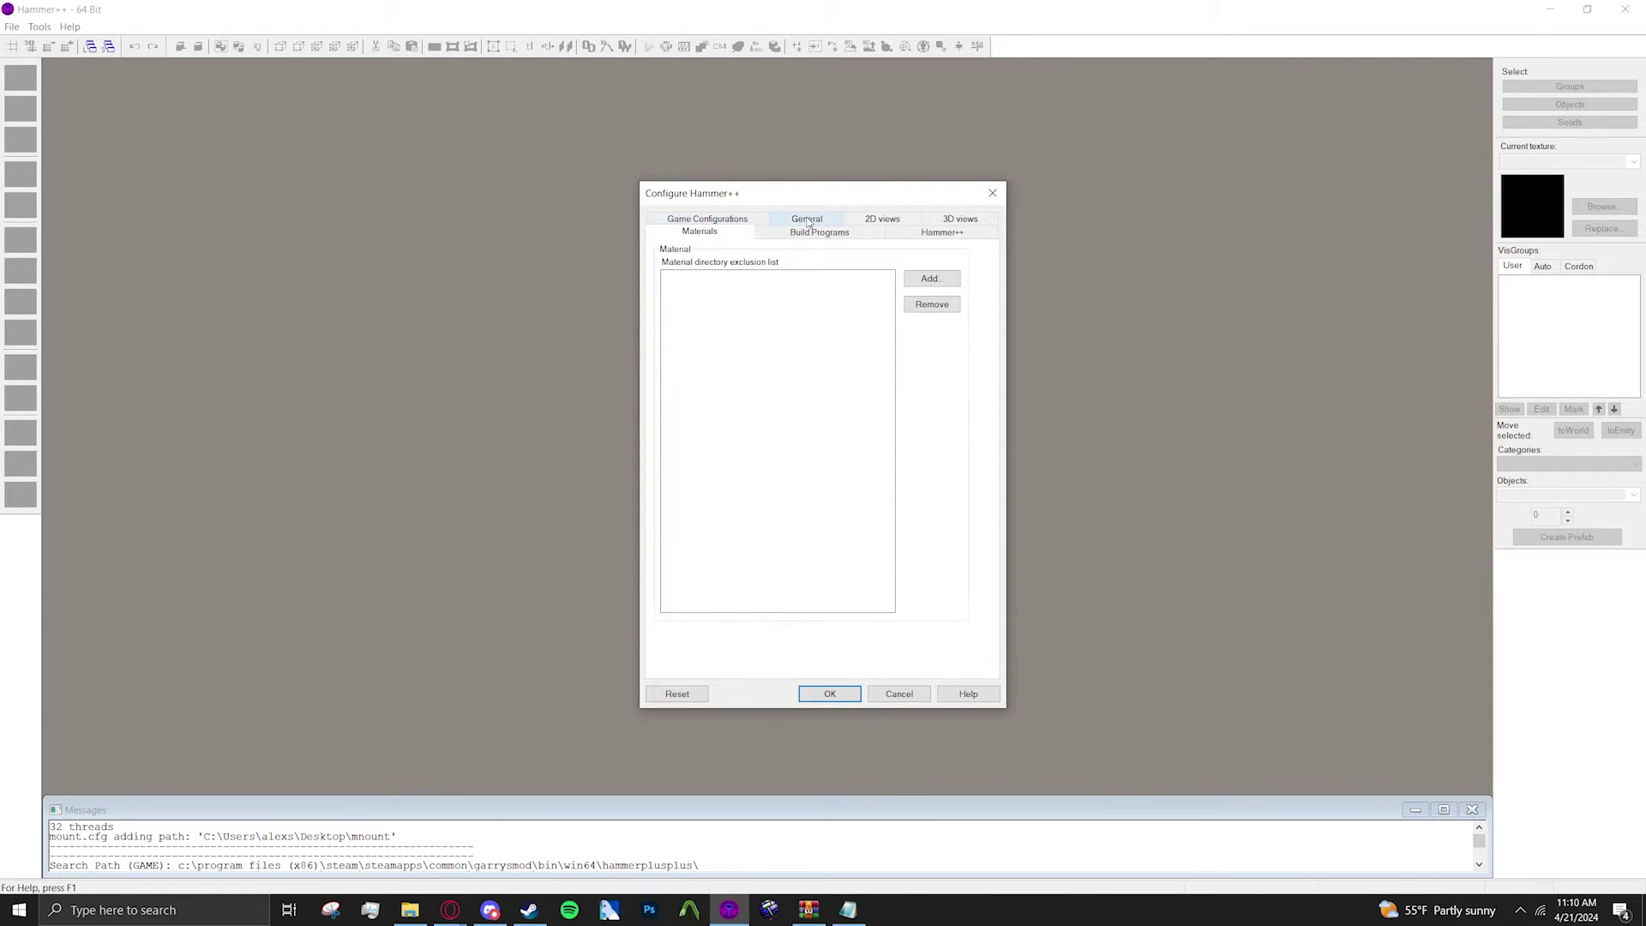
{"action": "left_click", "coordinate": [942, 218]}
{"action": "left_click", "coordinate": [733, 228]}
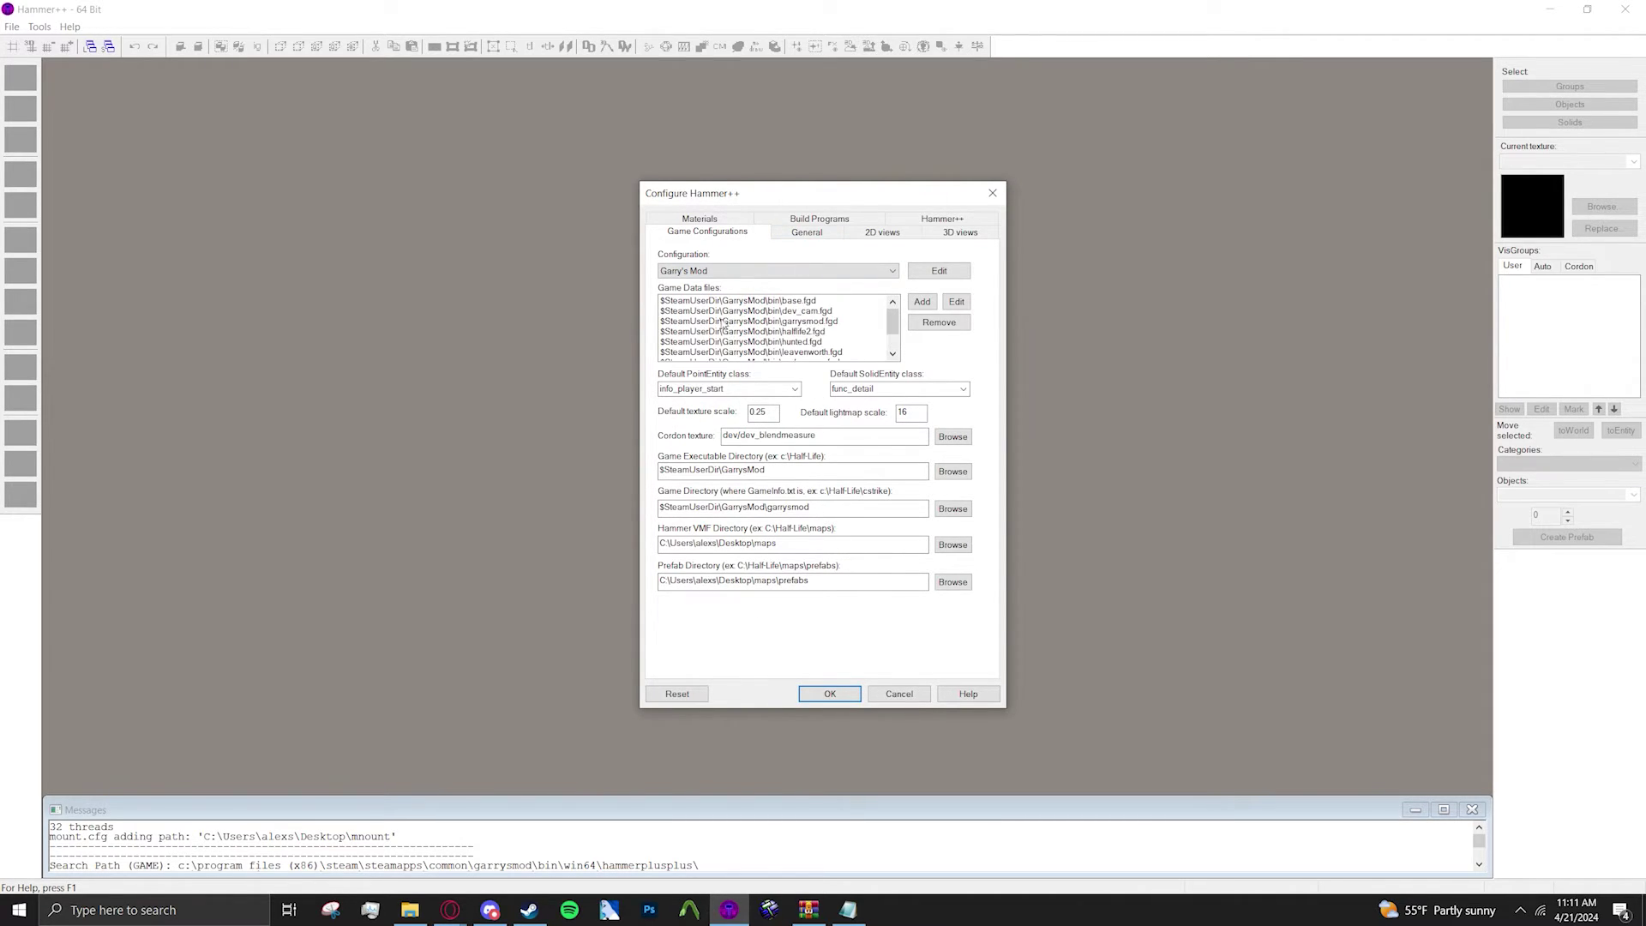
{"action": "left_click", "coordinate": [921, 302]}
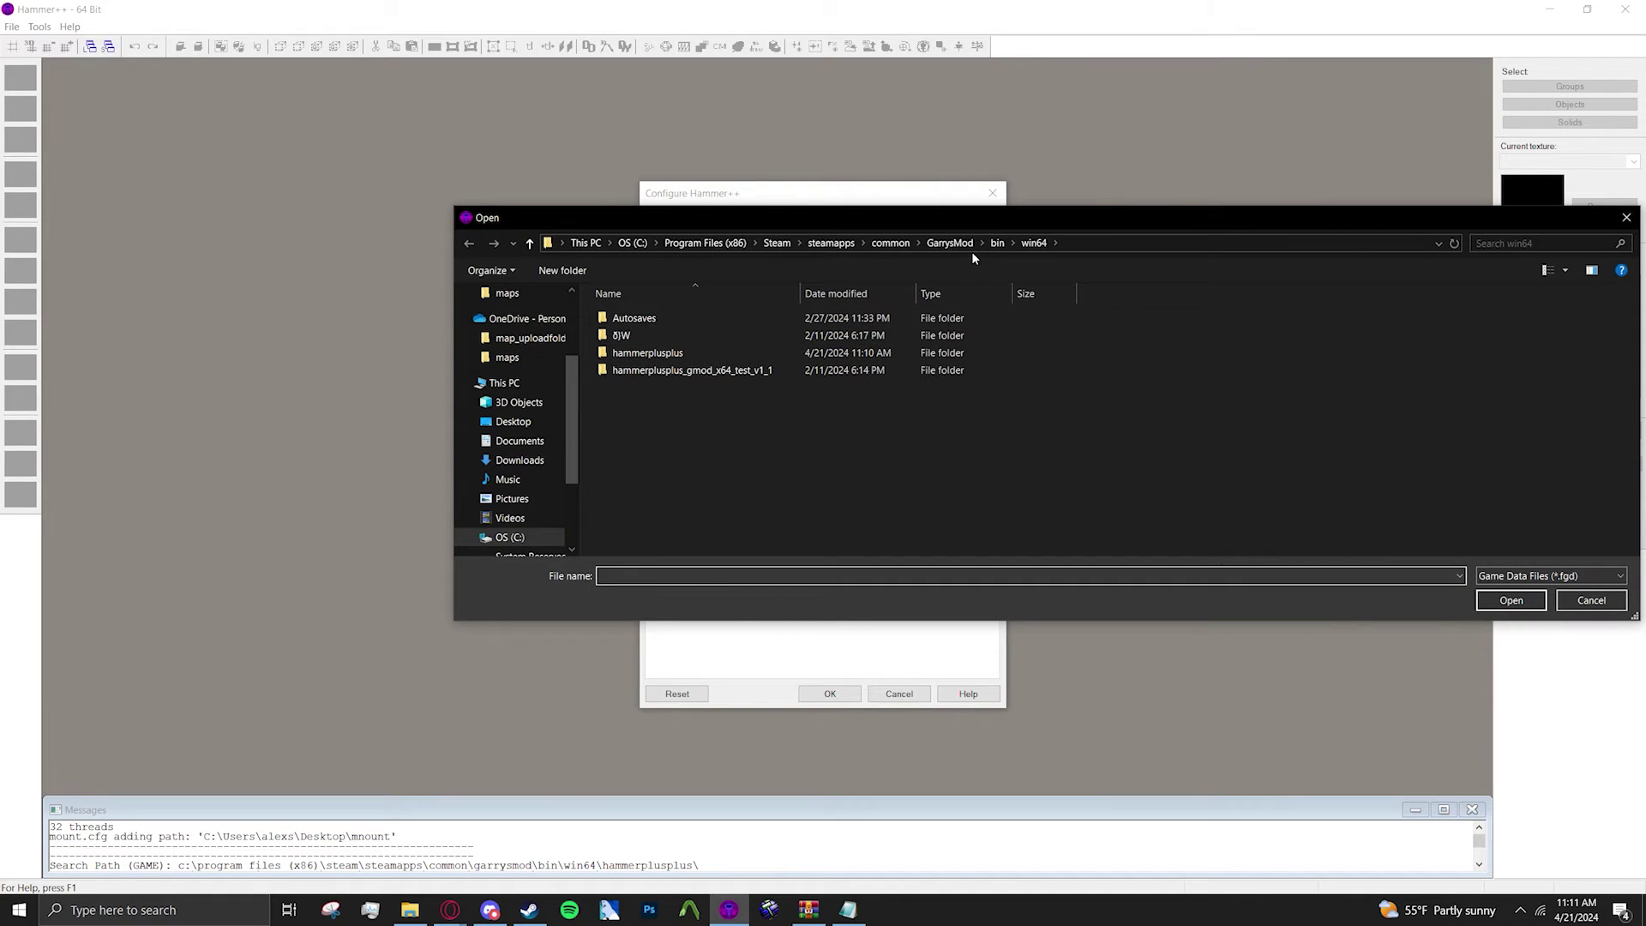
Browse the .fgd files in the GarrysMod bin folder, then cancel the file picker.
{"action": "left_click", "coordinate": [984, 244]}
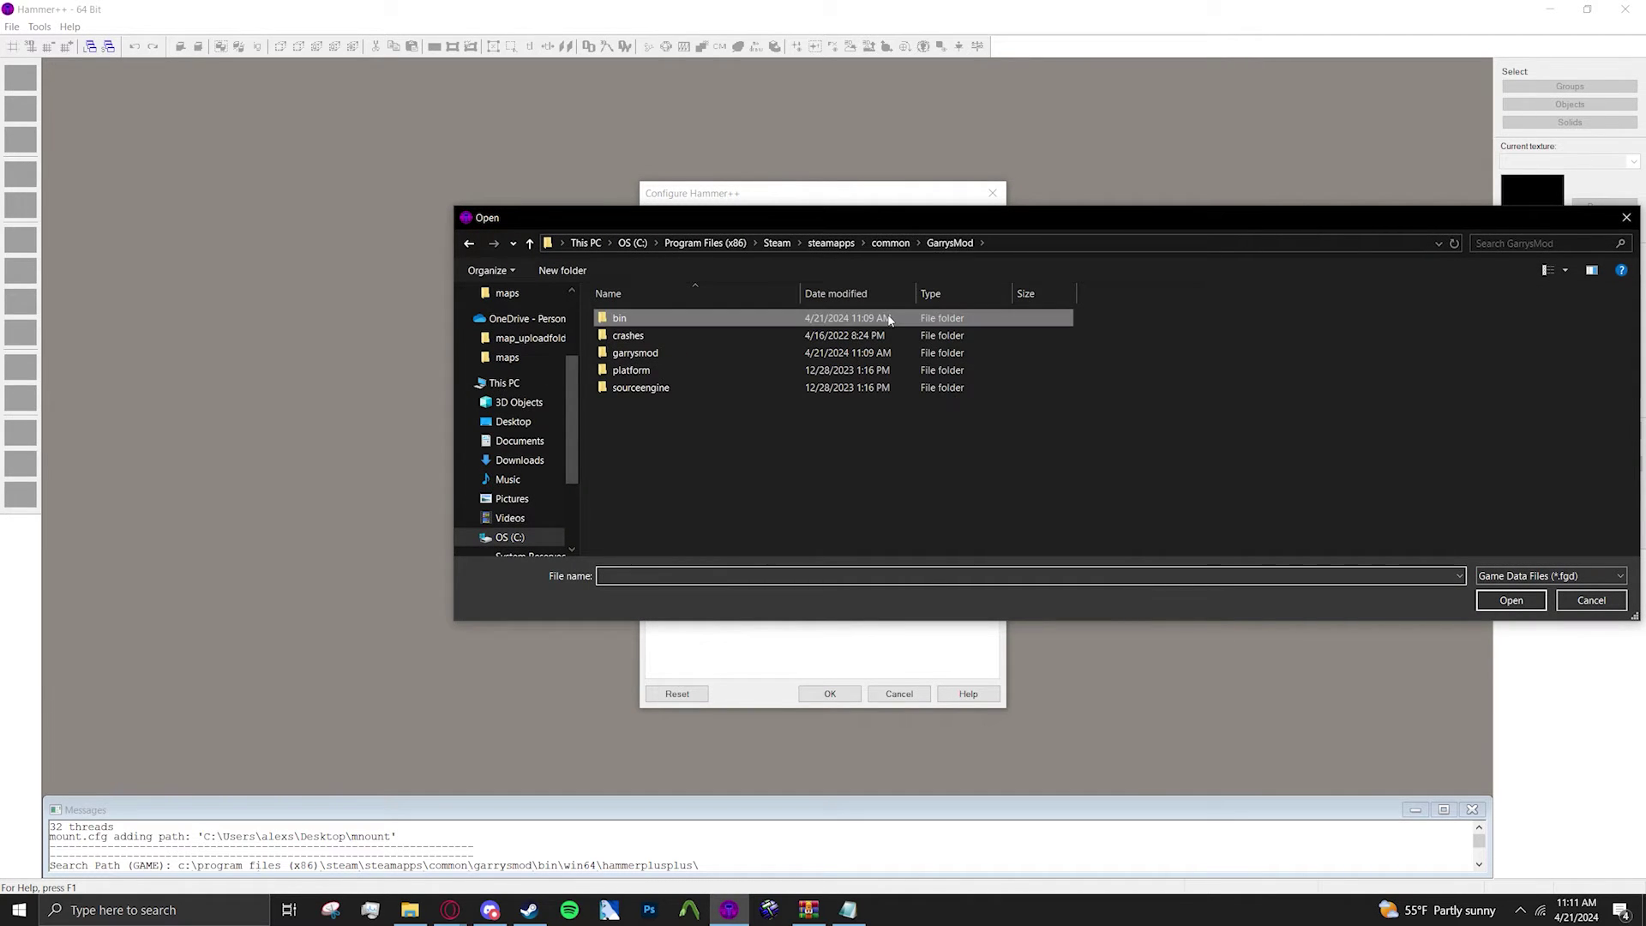
{"action": "scroll", "coordinate": [883, 335], "scroll_direction": "down", "scroll_amount": 3}
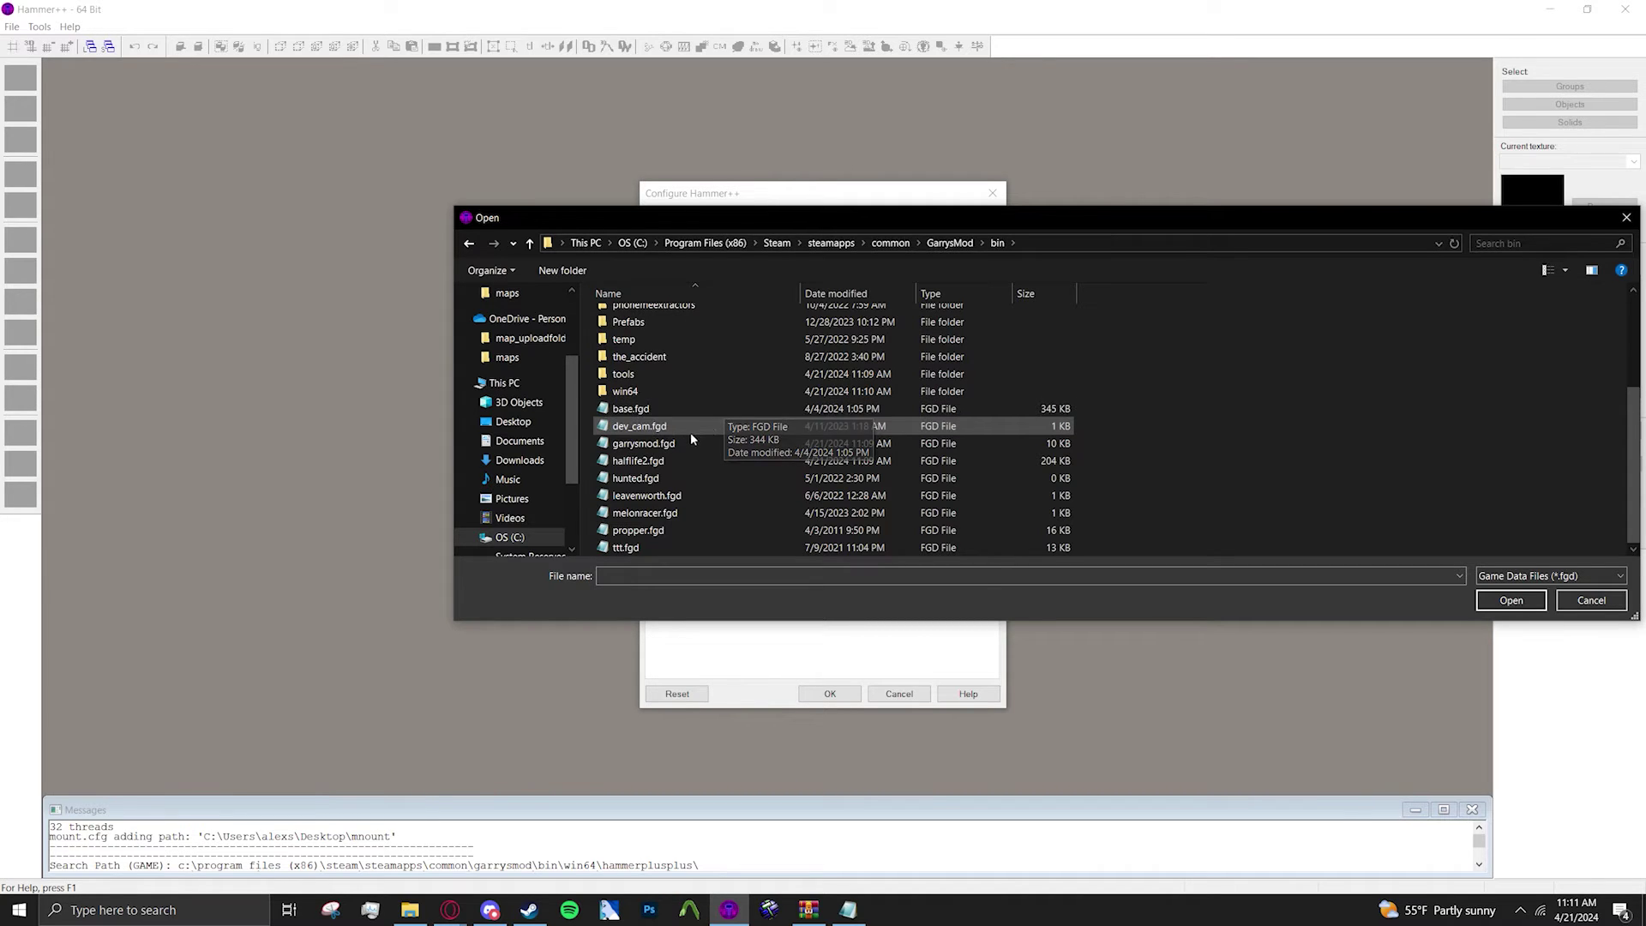
{"action": "left_click", "coordinate": [1600, 603]}
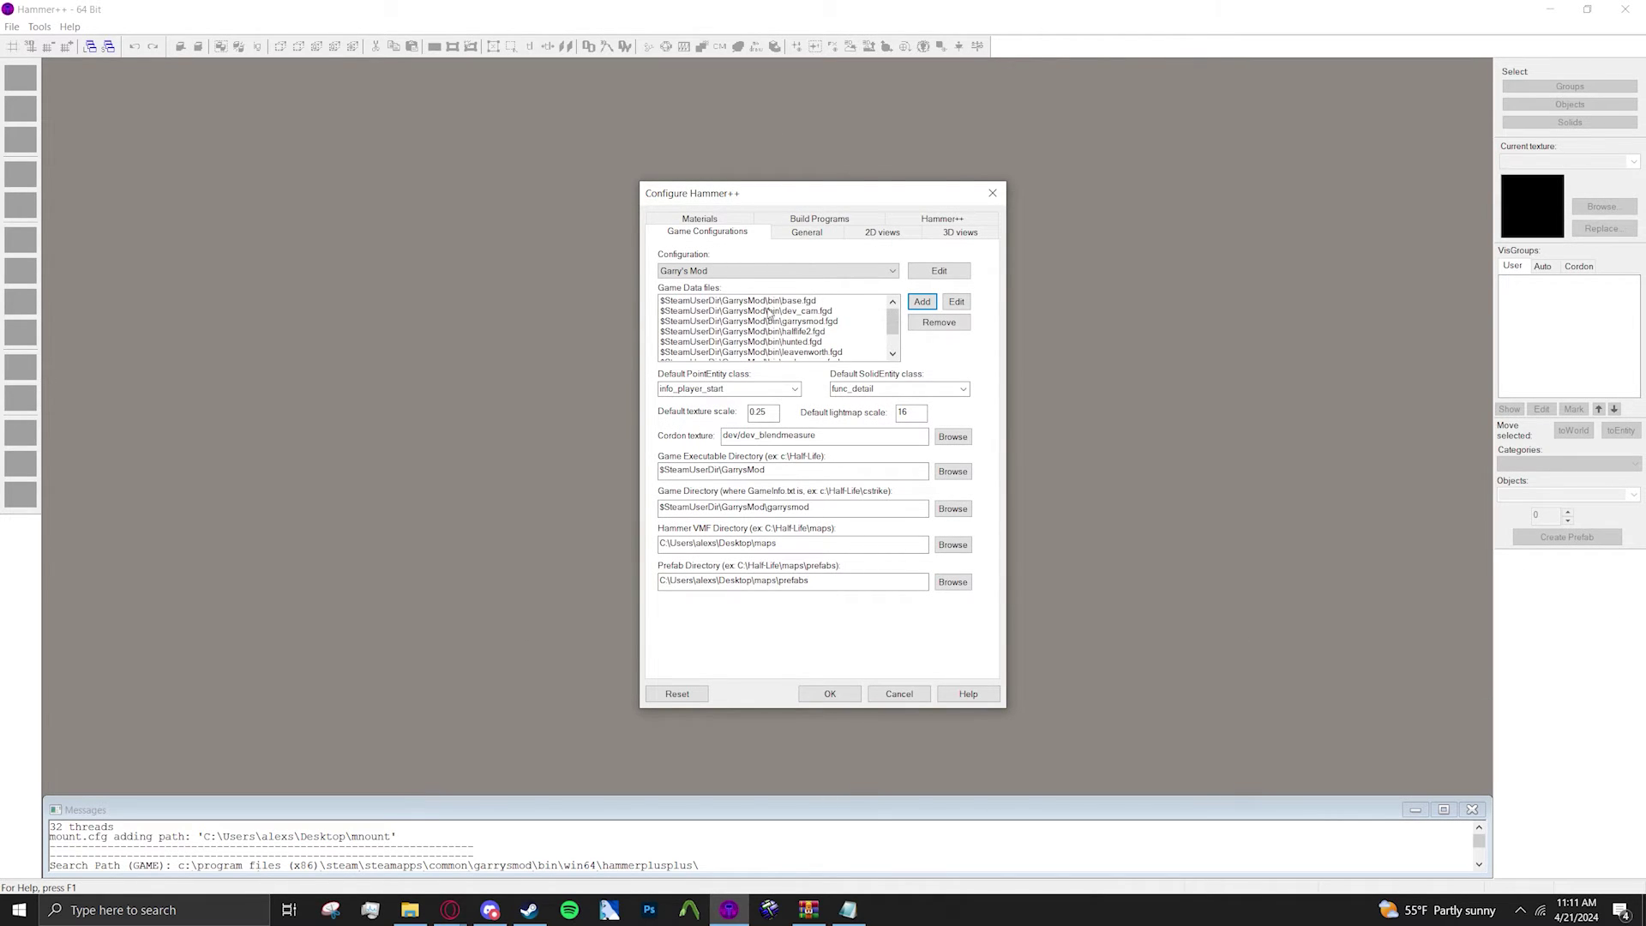
Inspect the default point entity class and default texture scale in the Garry's Mod configuration.
{"action": "left_click", "coordinate": [776, 387]}
{"action": "left_click", "coordinate": [769, 414]}
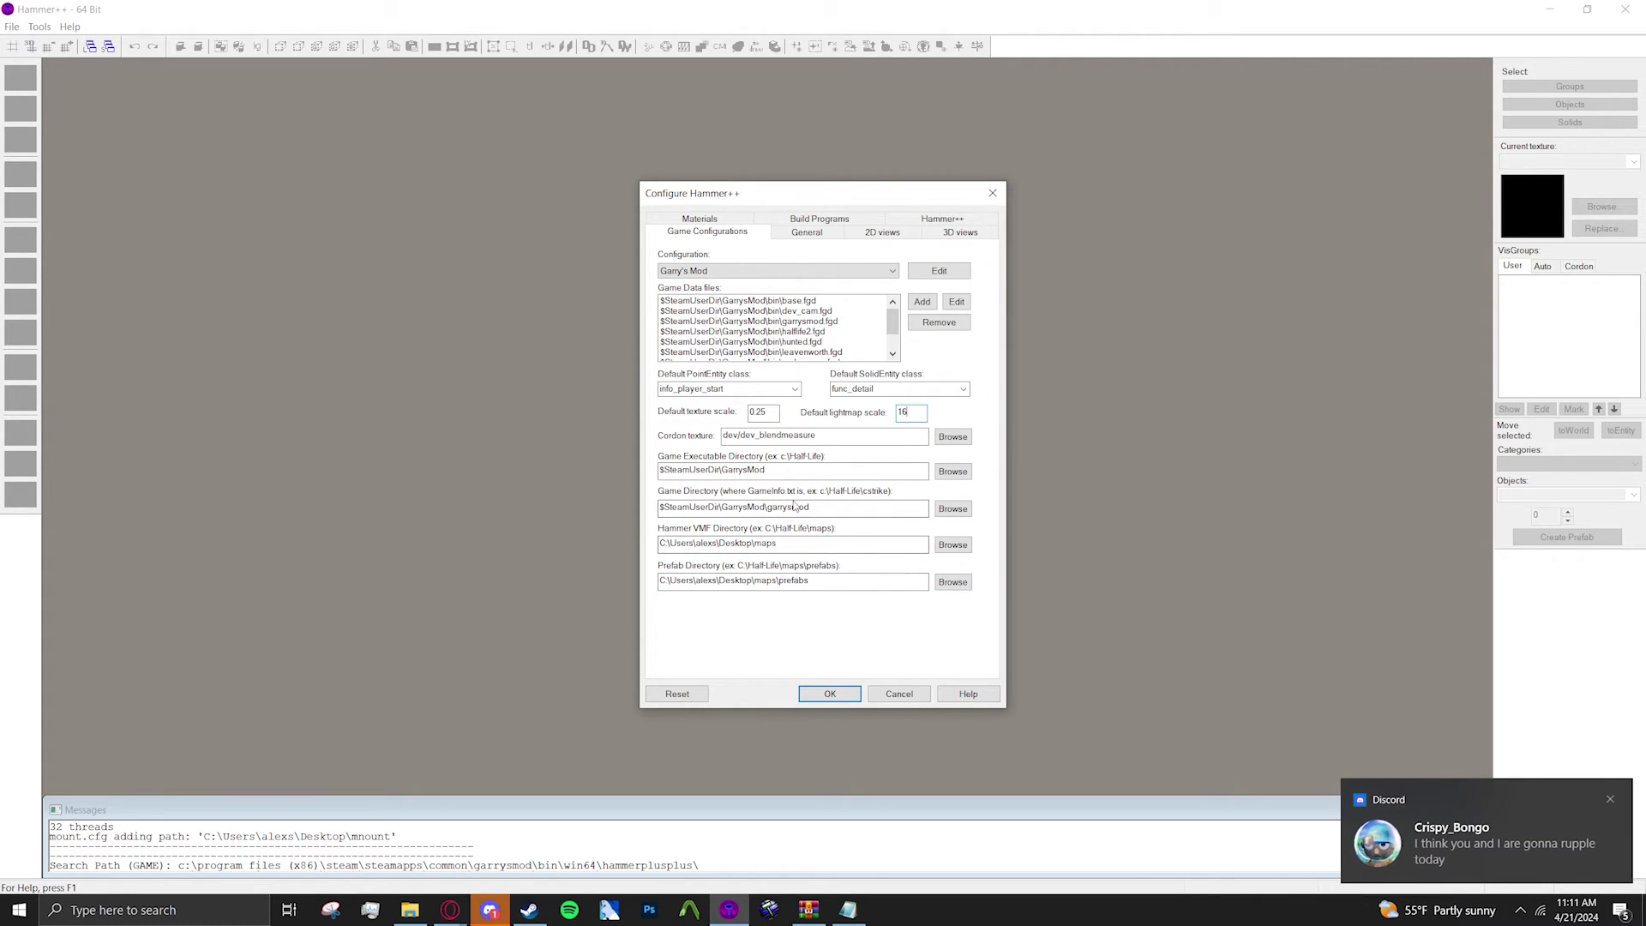
{"action": "left_click", "coordinate": [735, 220]}
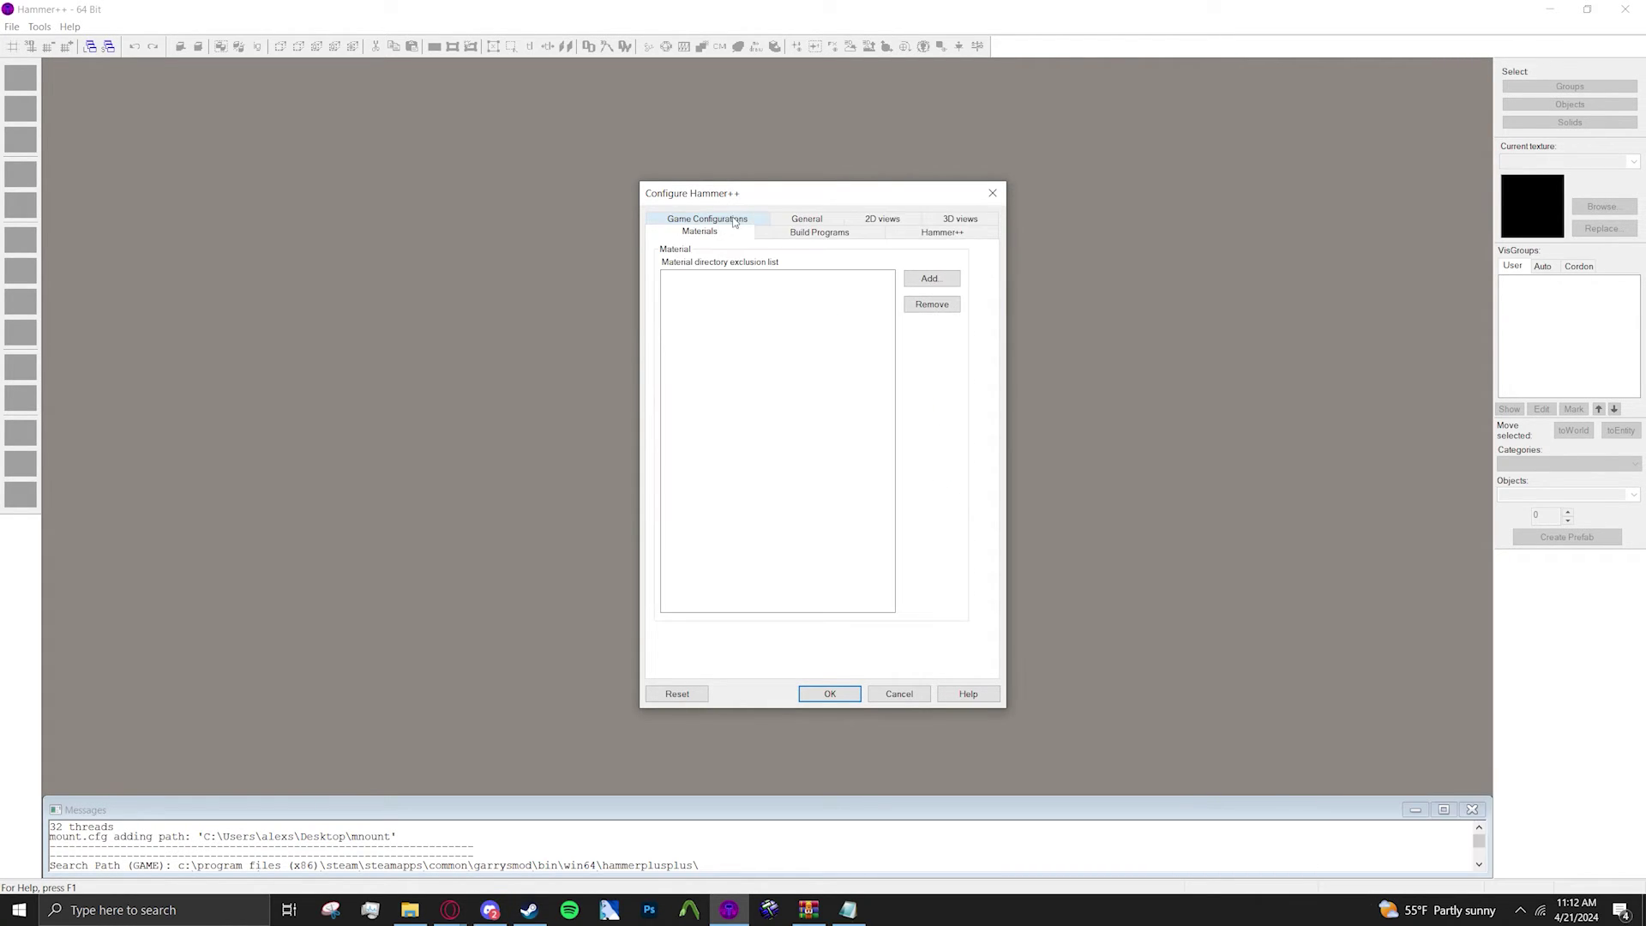
{"action": "left_click", "coordinate": [776, 221]}
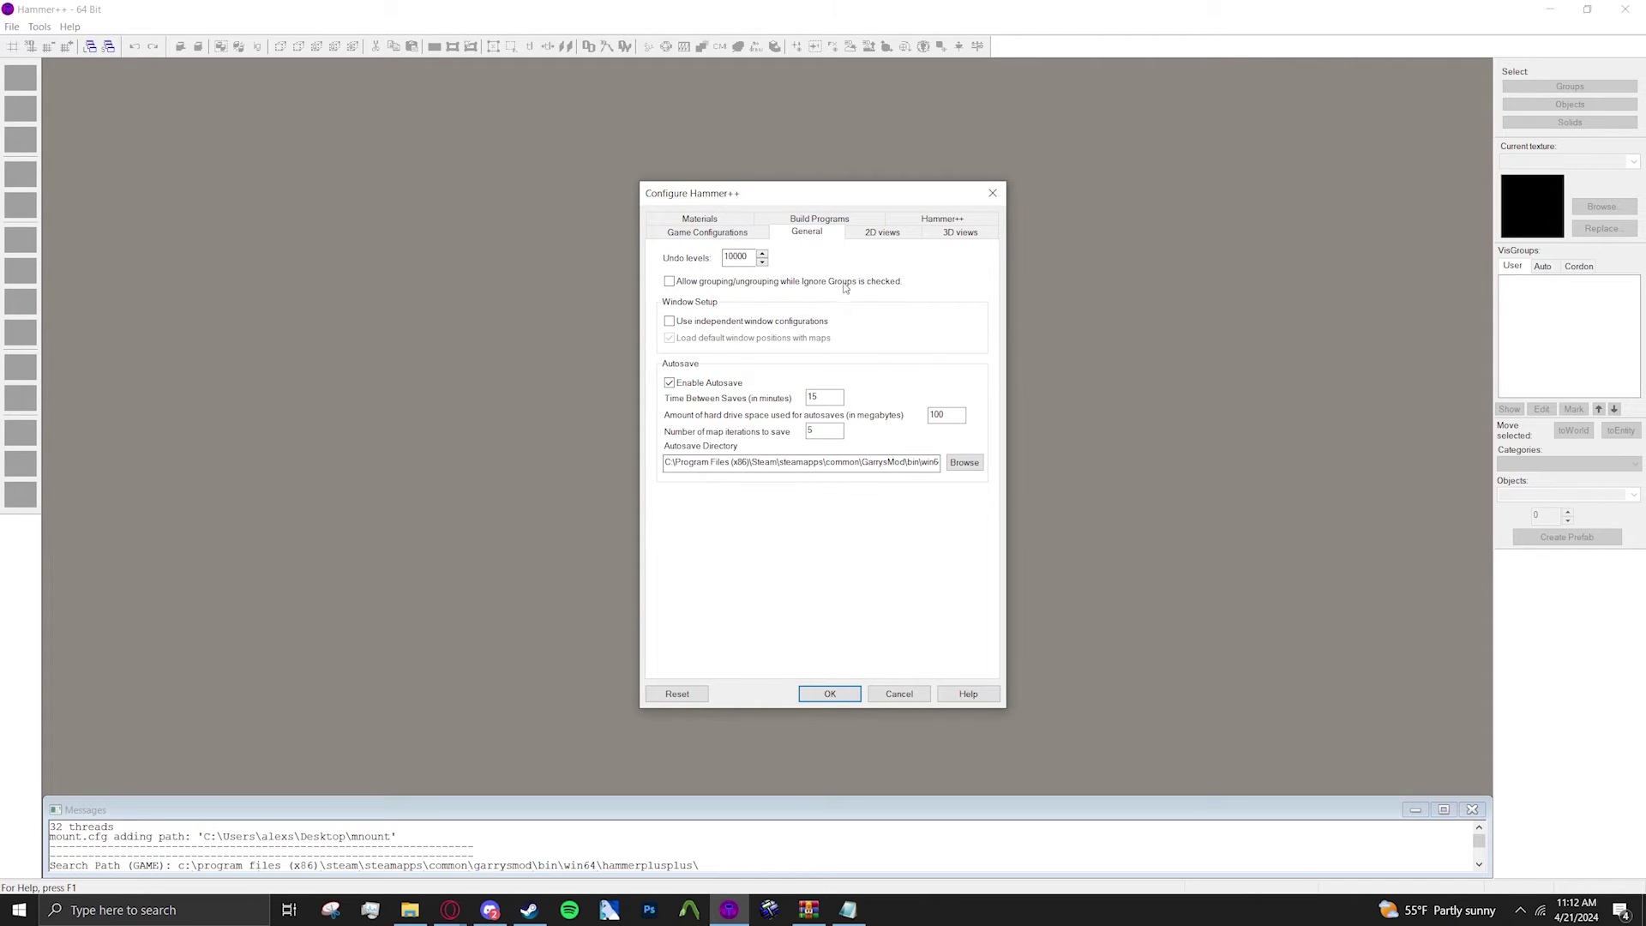
Review the Build Programs, 2D views, 3D views and Hammer++ settings, then accept with OK.
{"action": "left_click", "coordinate": [820, 220]}
{"action": "left_click", "coordinate": [810, 219]}
{"action": "left_click", "coordinate": [832, 222]}
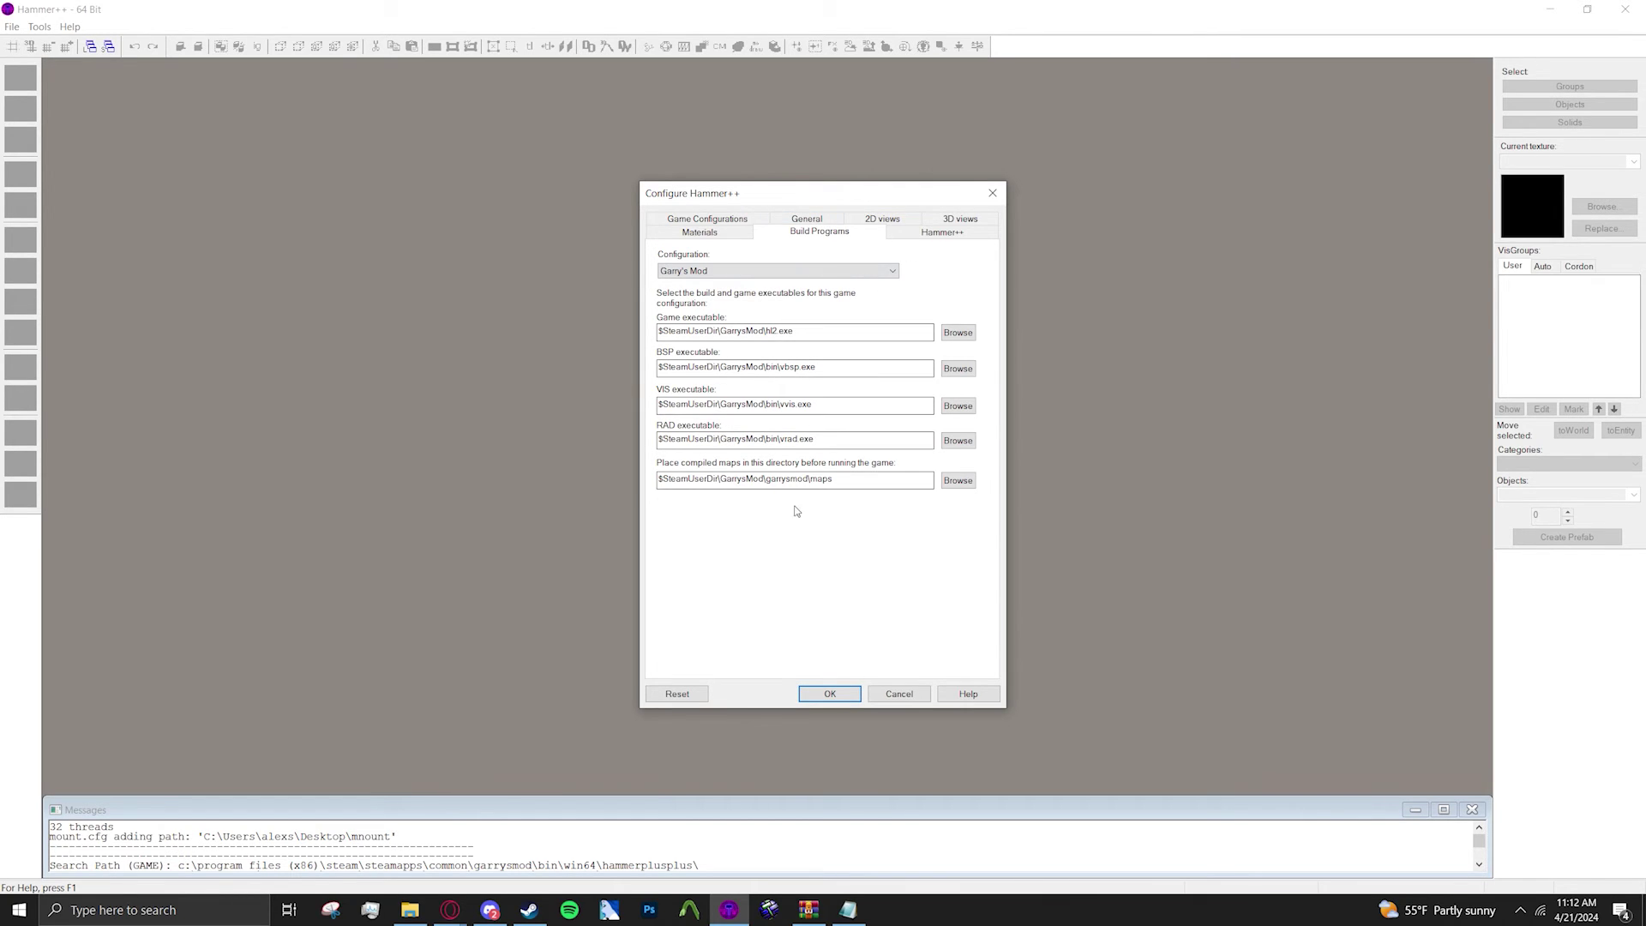
{"action": "left_click", "coordinate": [911, 220]}
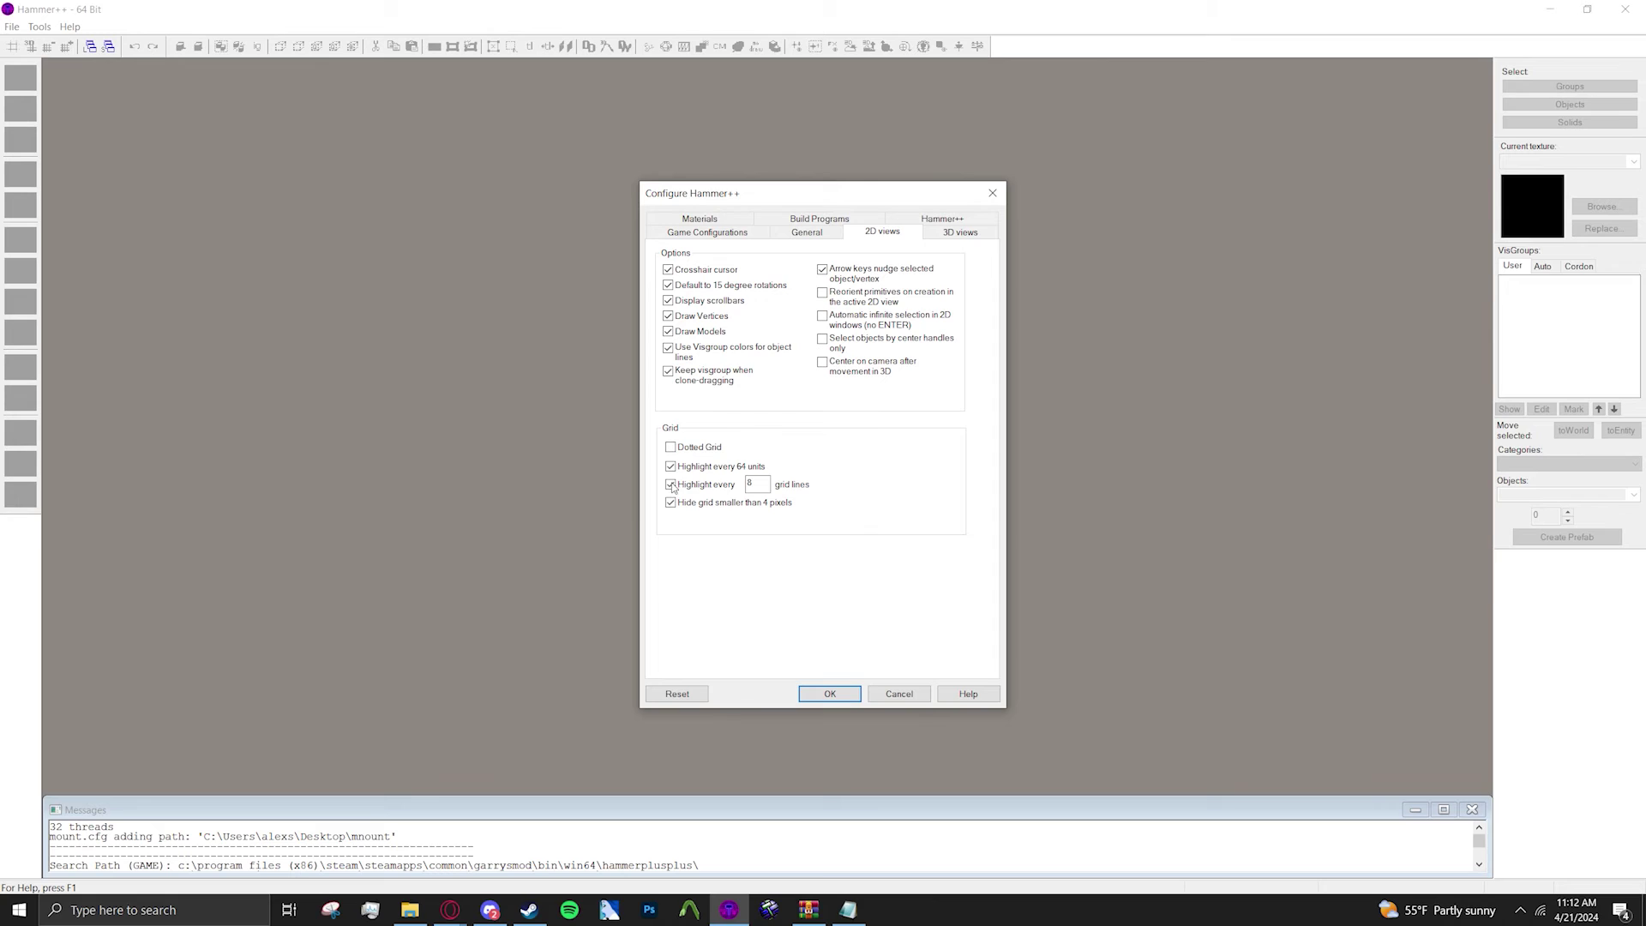
{"action": "left_click", "coordinate": [940, 233]}
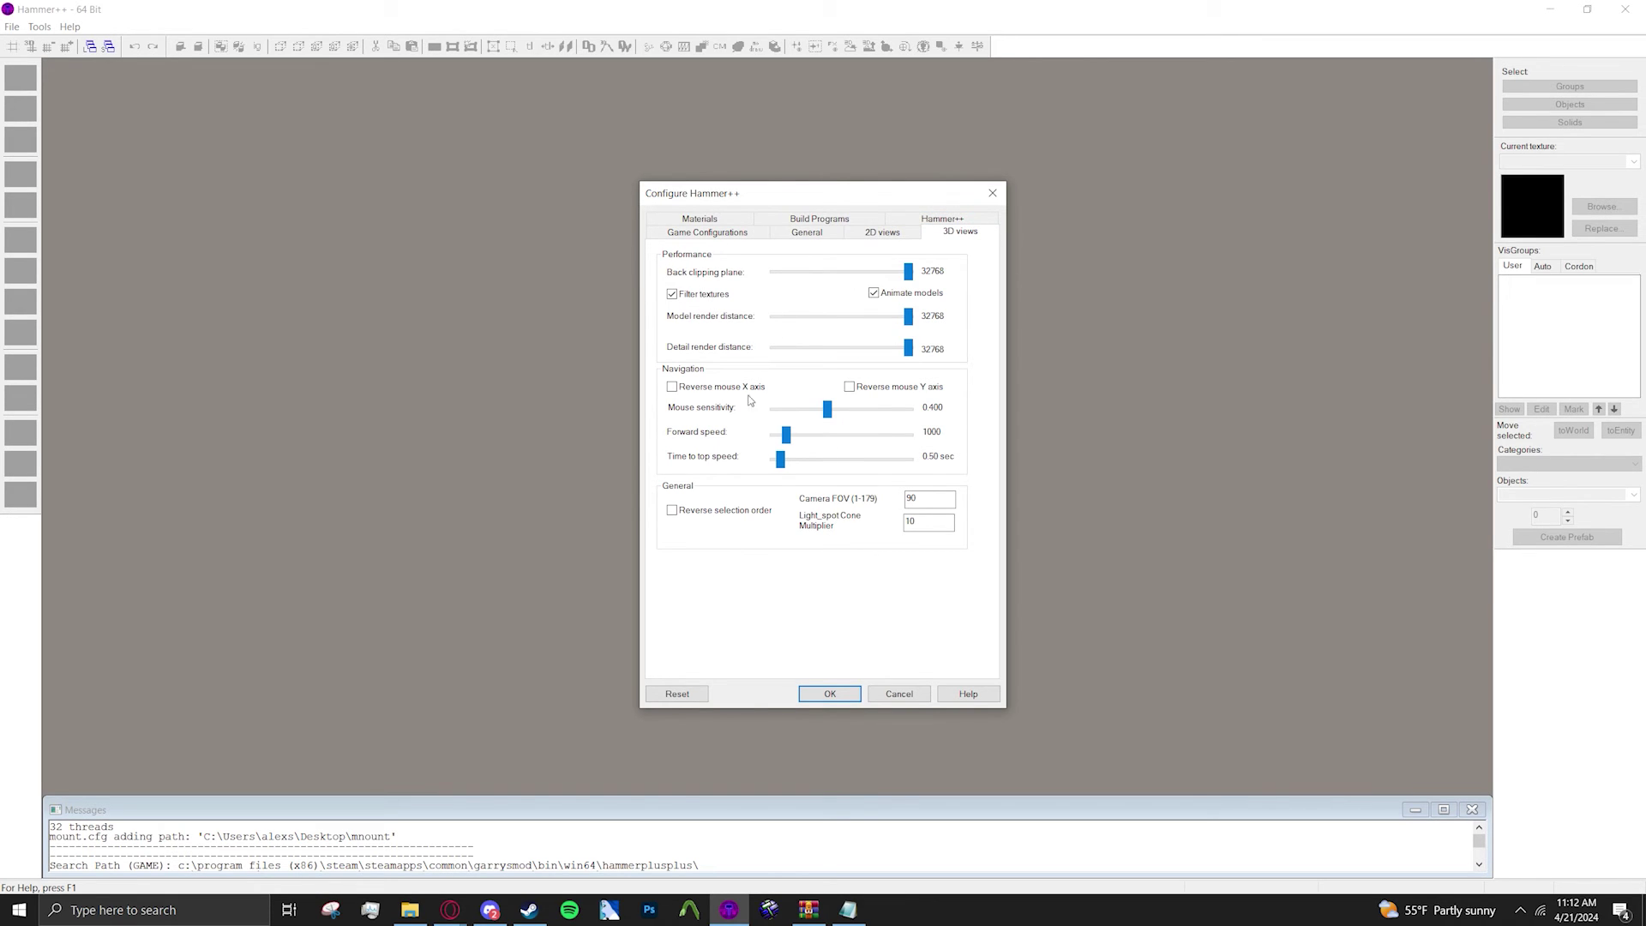
{"action": "left_click", "coordinate": [942, 219]}
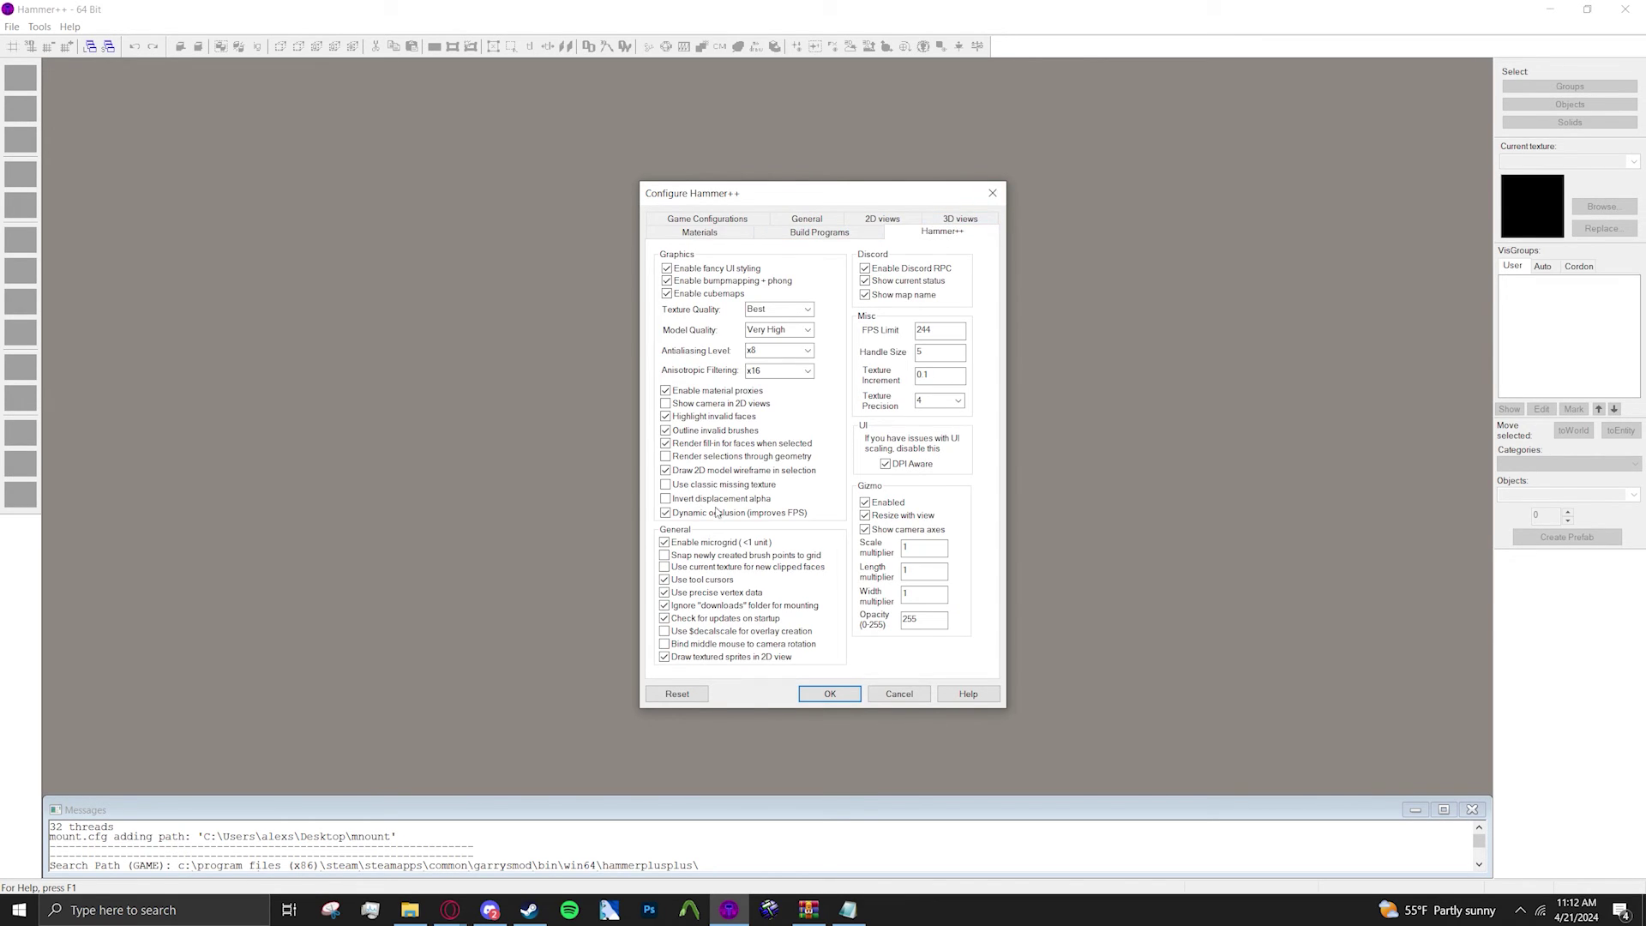
{"action": "left_click", "coordinate": [830, 694]}
Create a new map and draw a 768×768×64 nodraw floor block.
{"action": "left_click", "coordinate": [12, 27]}
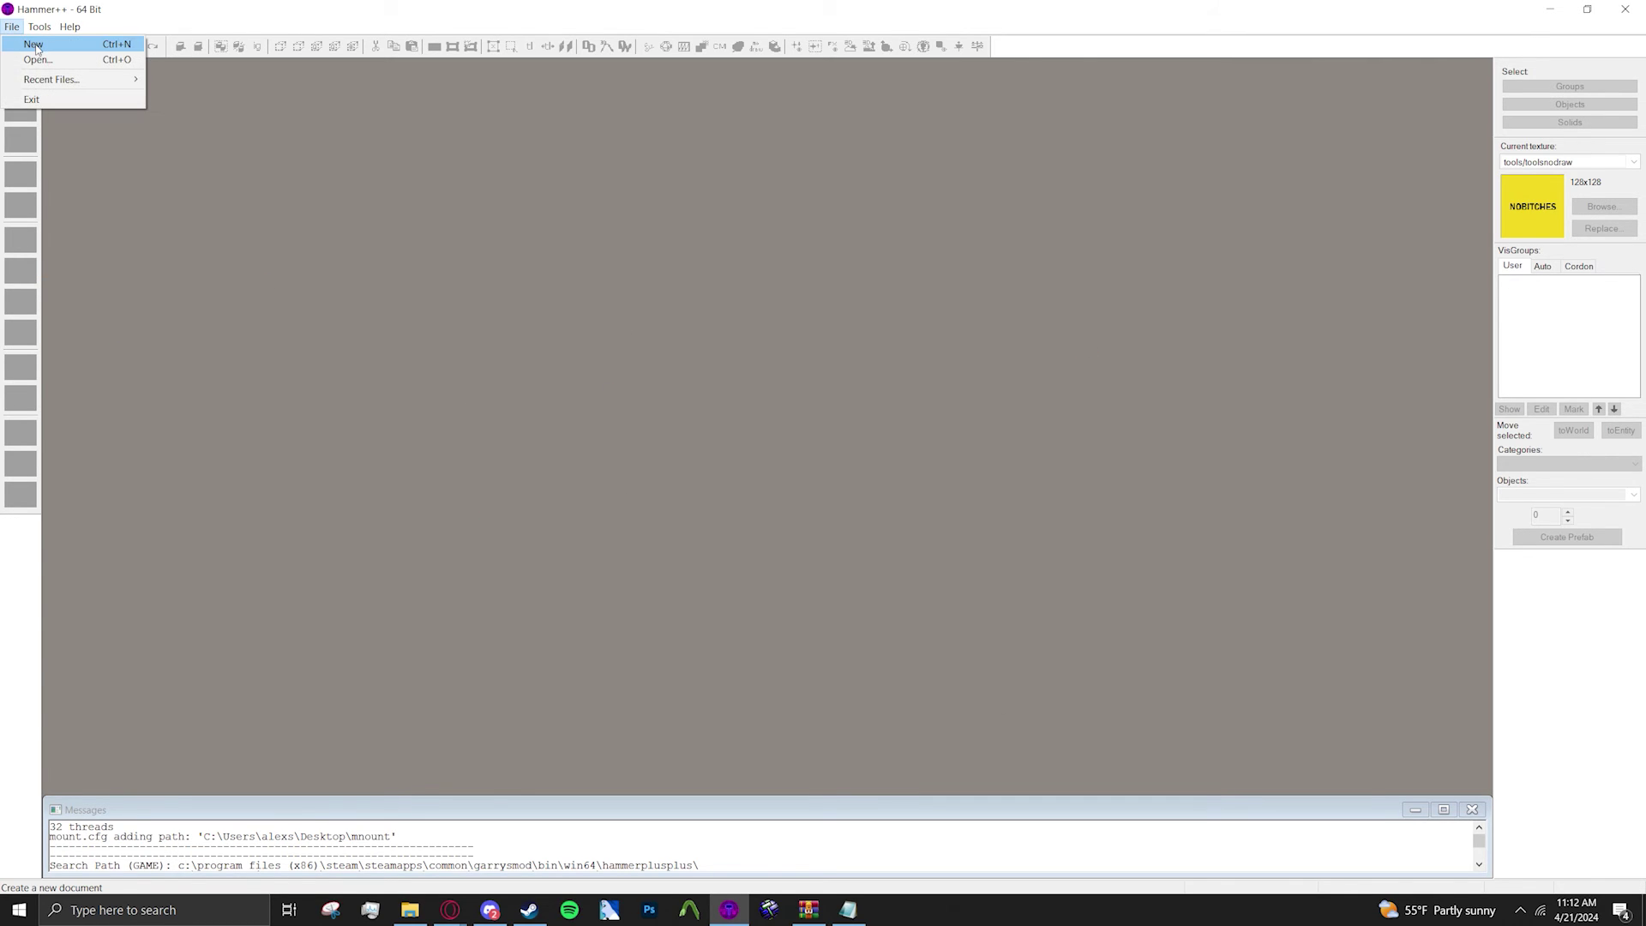
{"action": "left_click", "coordinate": [34, 46]}
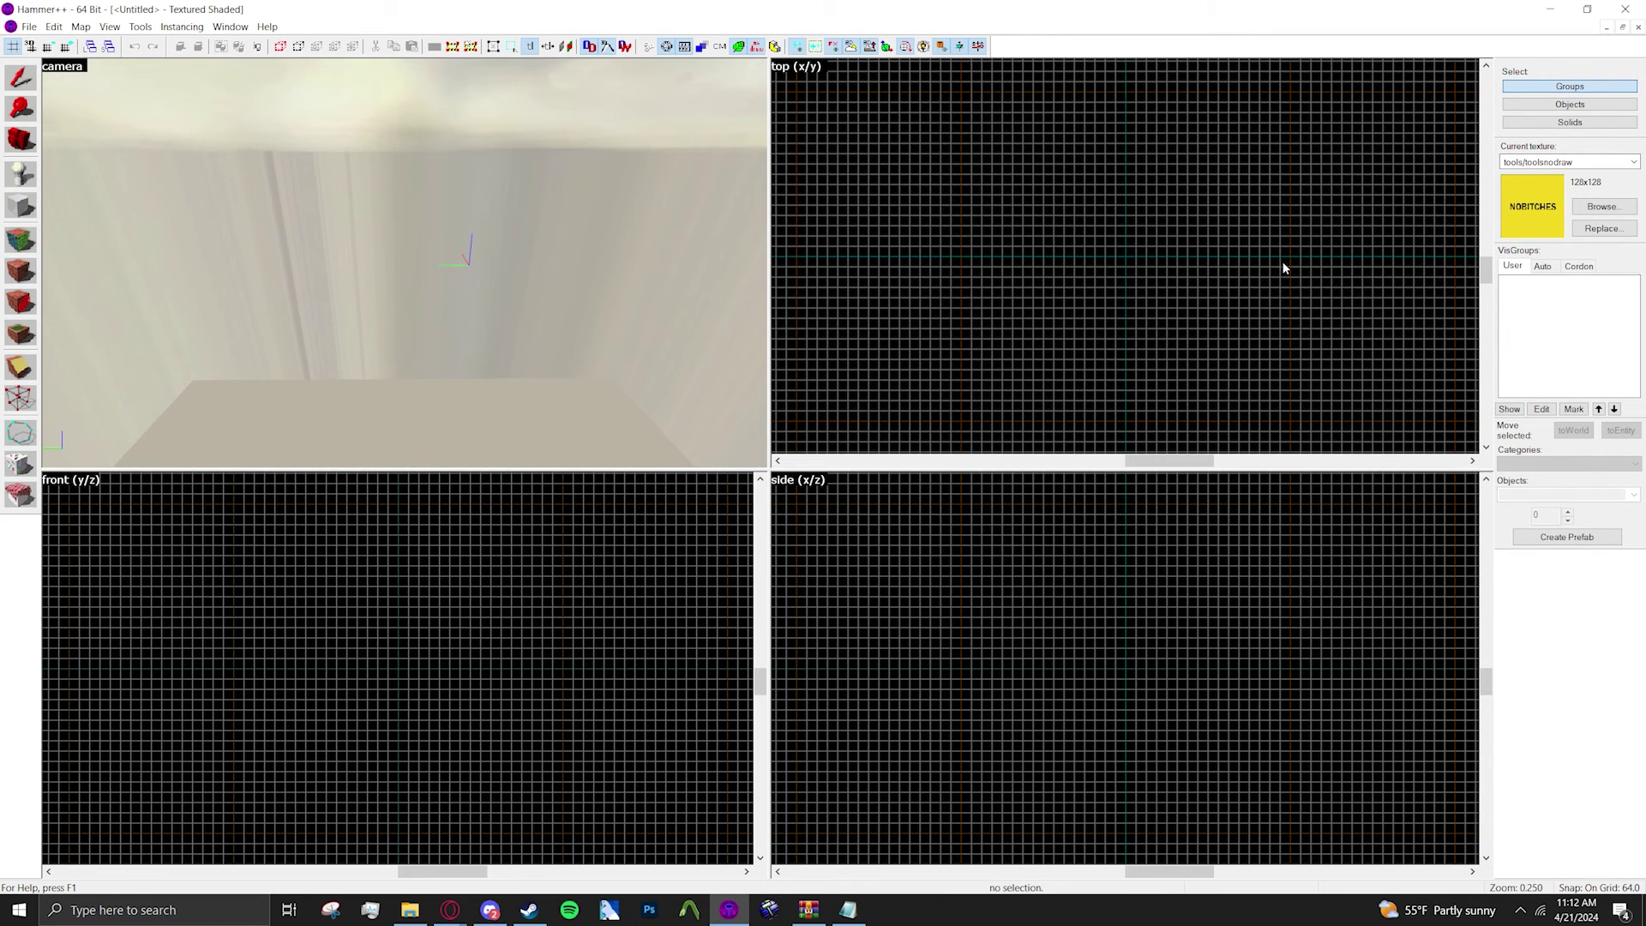
{"action": "key", "text": "shift+b"}
{"action": "left_click_drag", "start_coordinate": [1126, 257], "coordinate": [1280, 400]}
{"action": "key", "text": "Return"}
{"action": "key", "text": "w"}
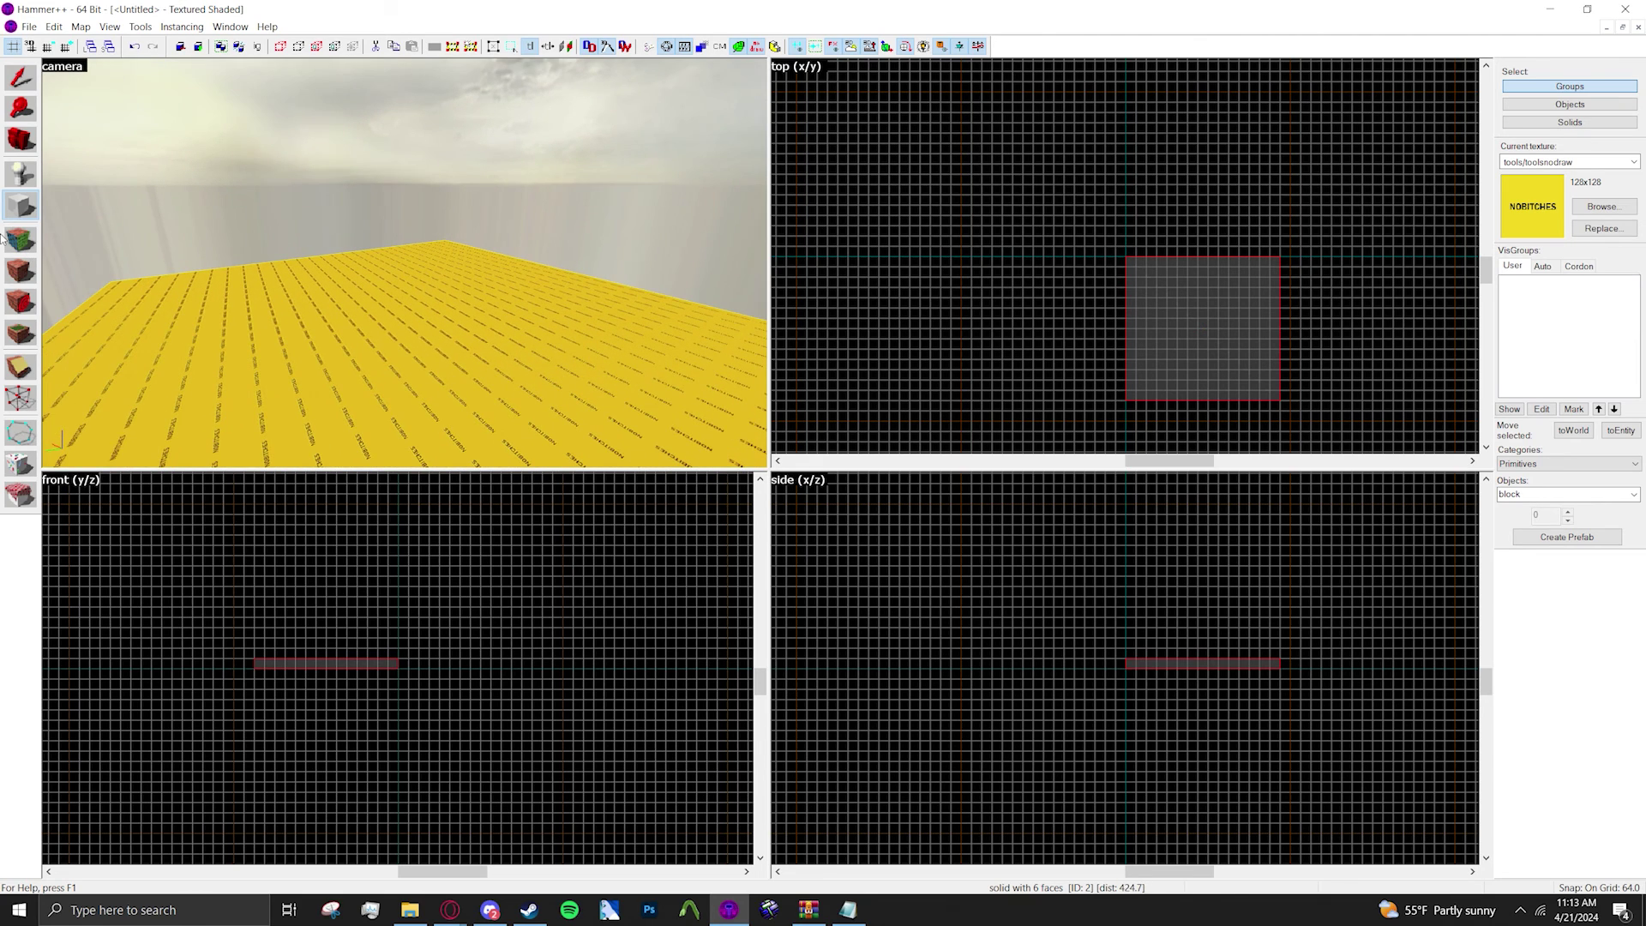
Place a point entity on the floor and set its class to env_skypaint.
{"action": "key", "text": "shift+e"}
{"action": "left_click", "coordinate": [403, 357]}
{"action": "key", "text": "shift+s"}
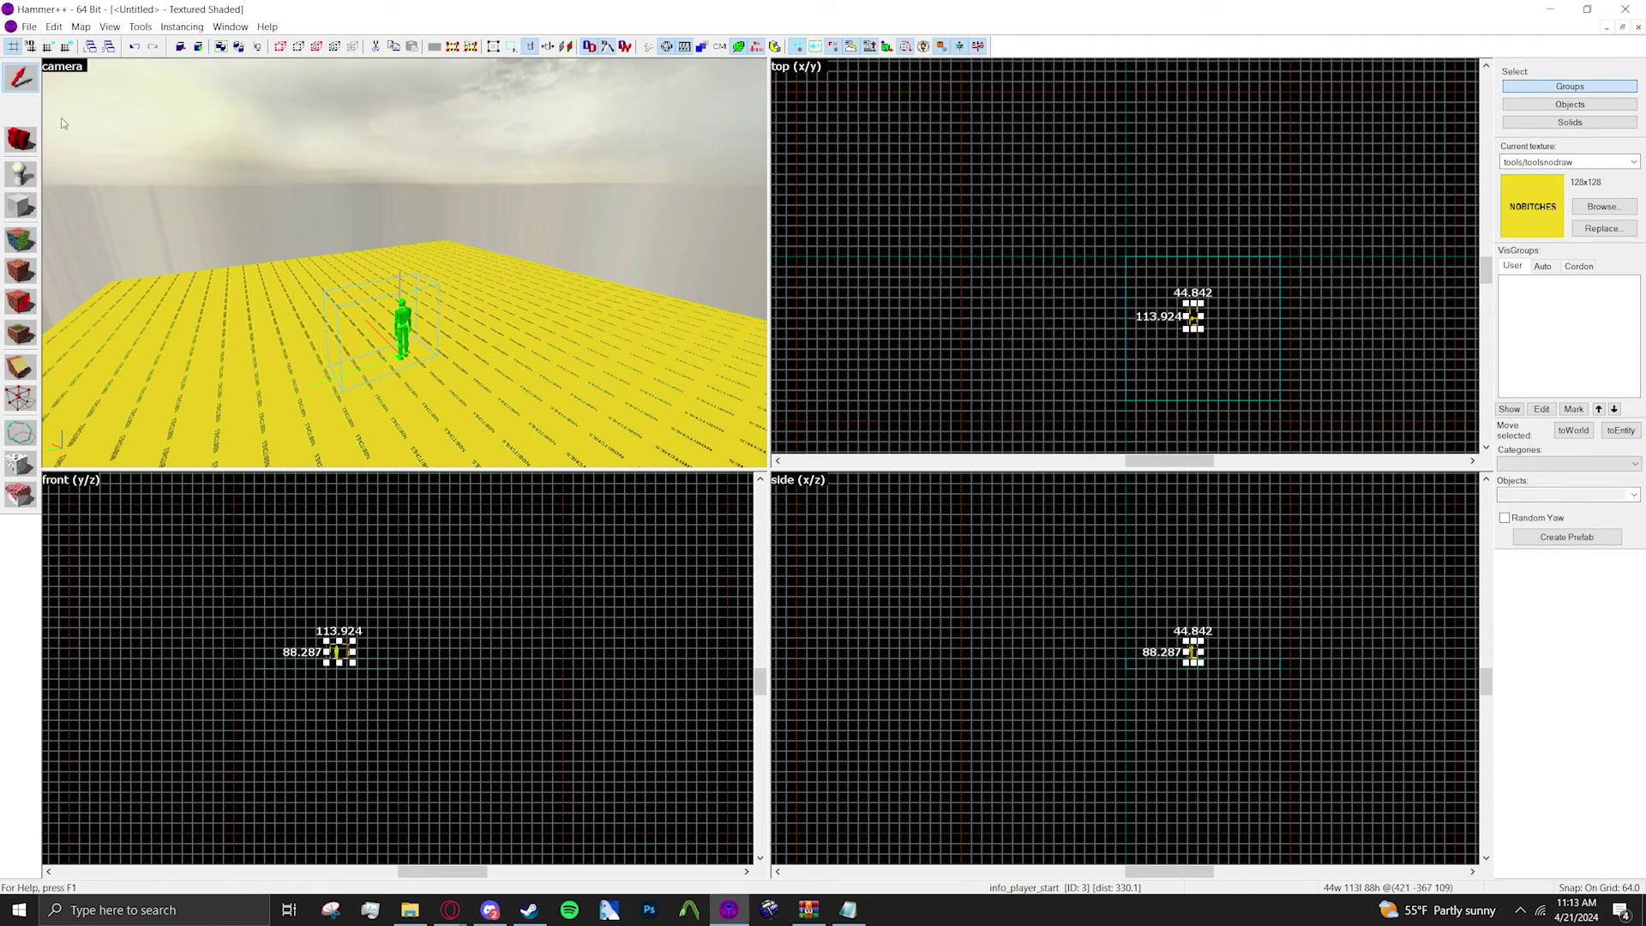
{"action": "key", "text": "alt+Return"}
{"action": "left_click", "coordinate": [640, 332]}
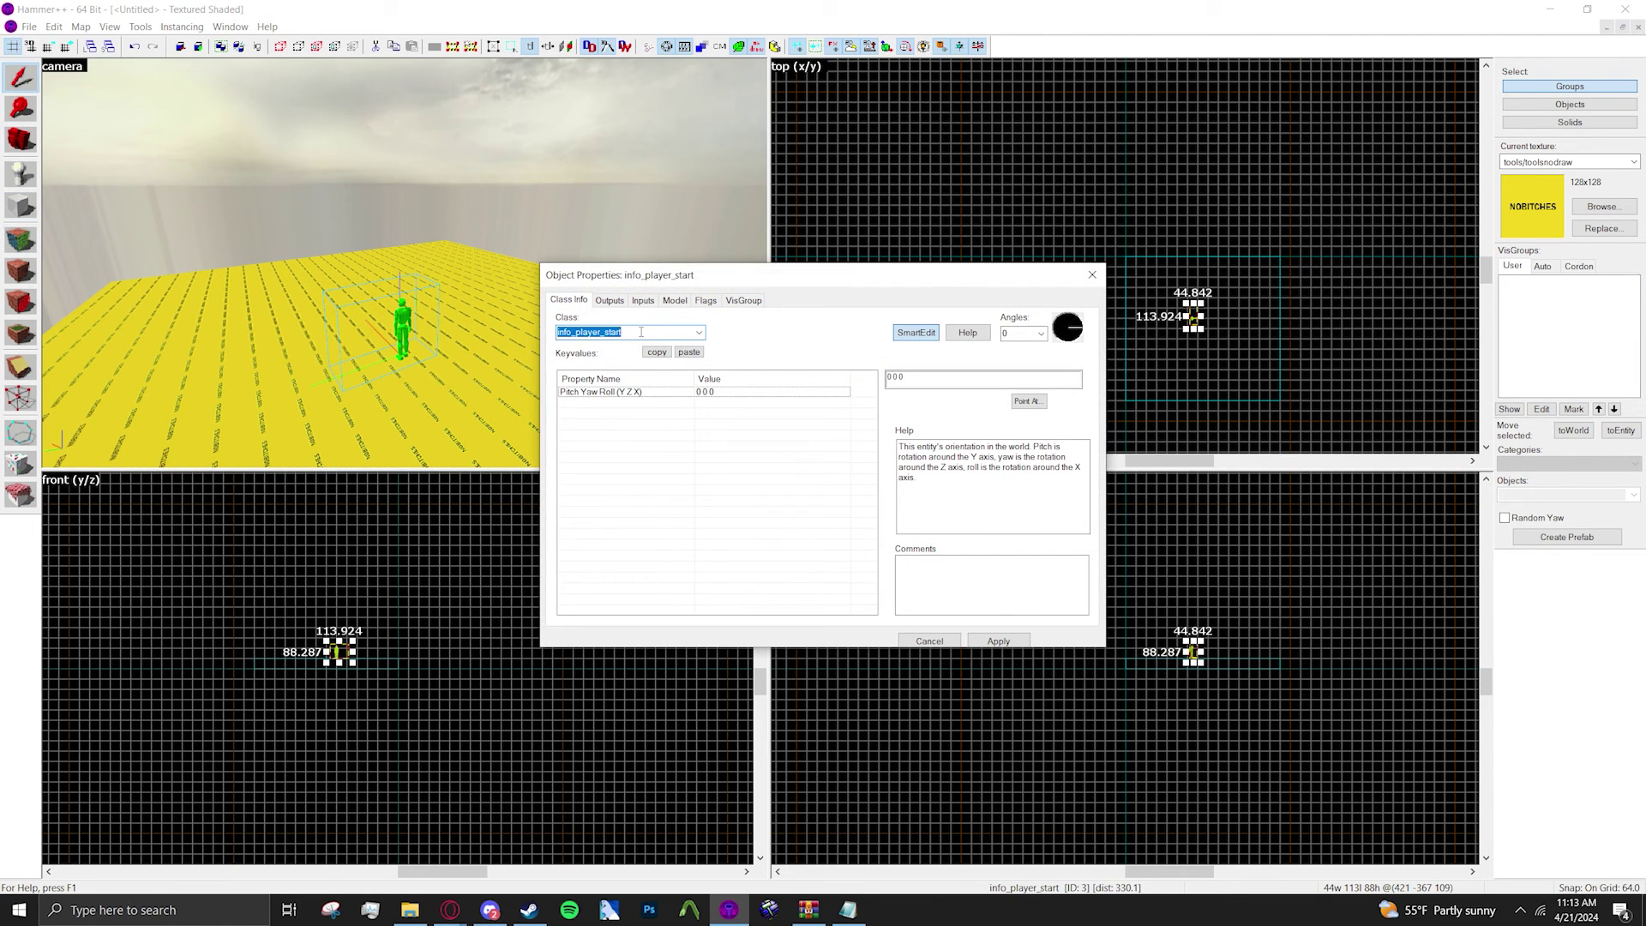
{"action": "type", "text": "env_skypaint"}
{"action": "key", "text": "Return"}
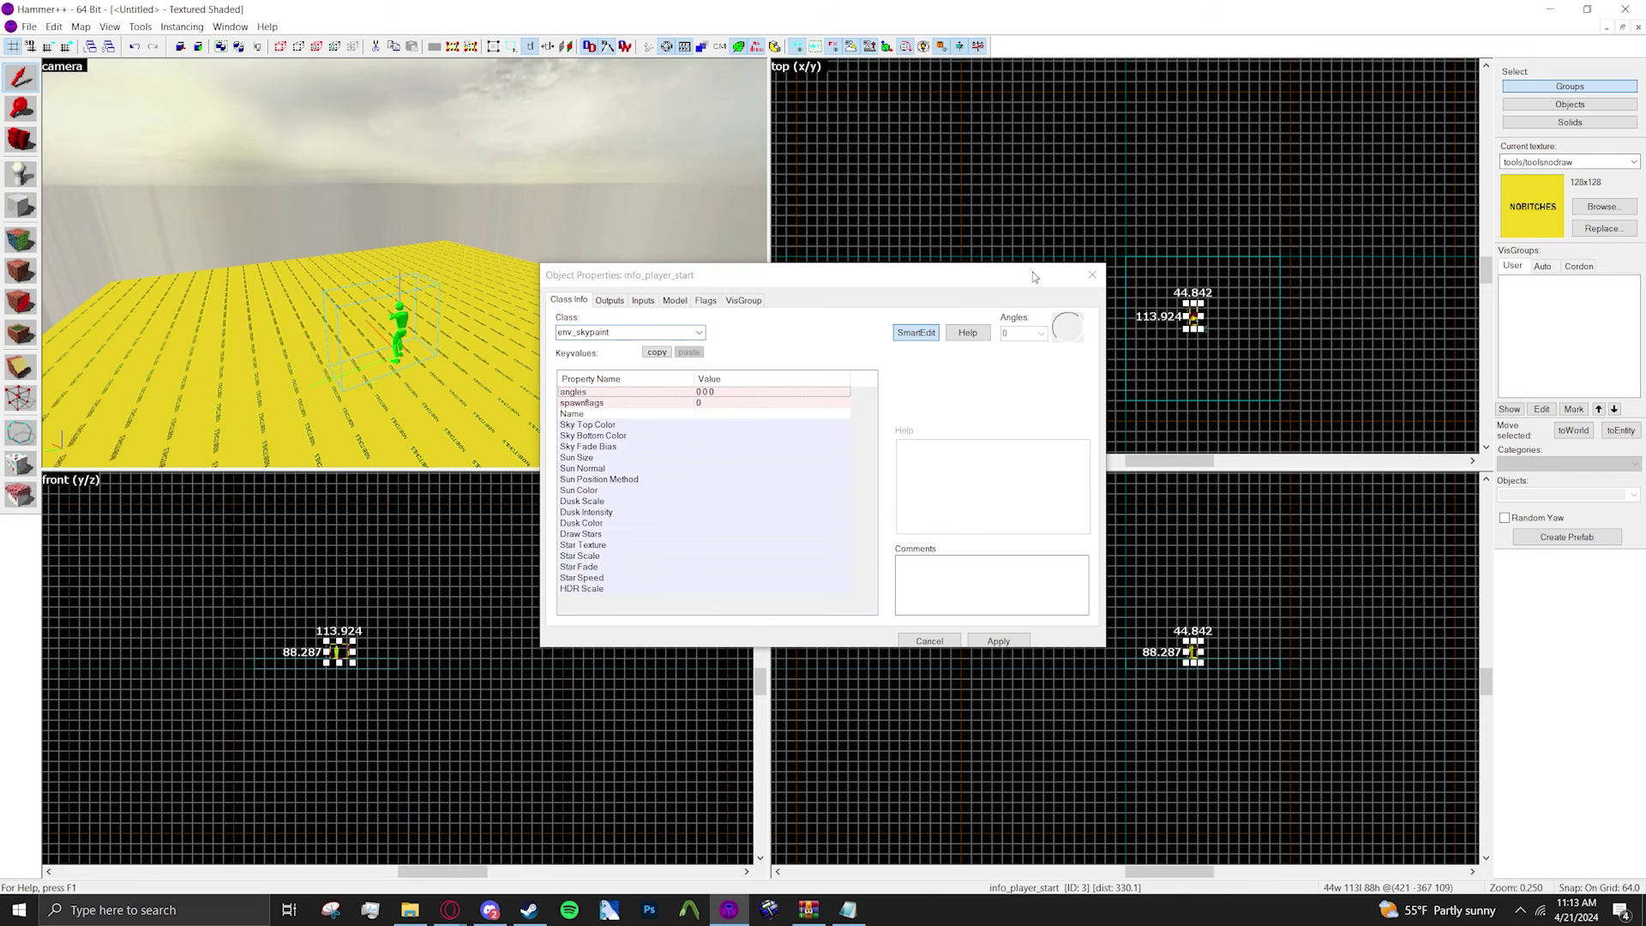
{"action": "scroll", "coordinate": [360, 313], "scroll_direction": "up", "scroll_amount": 5}
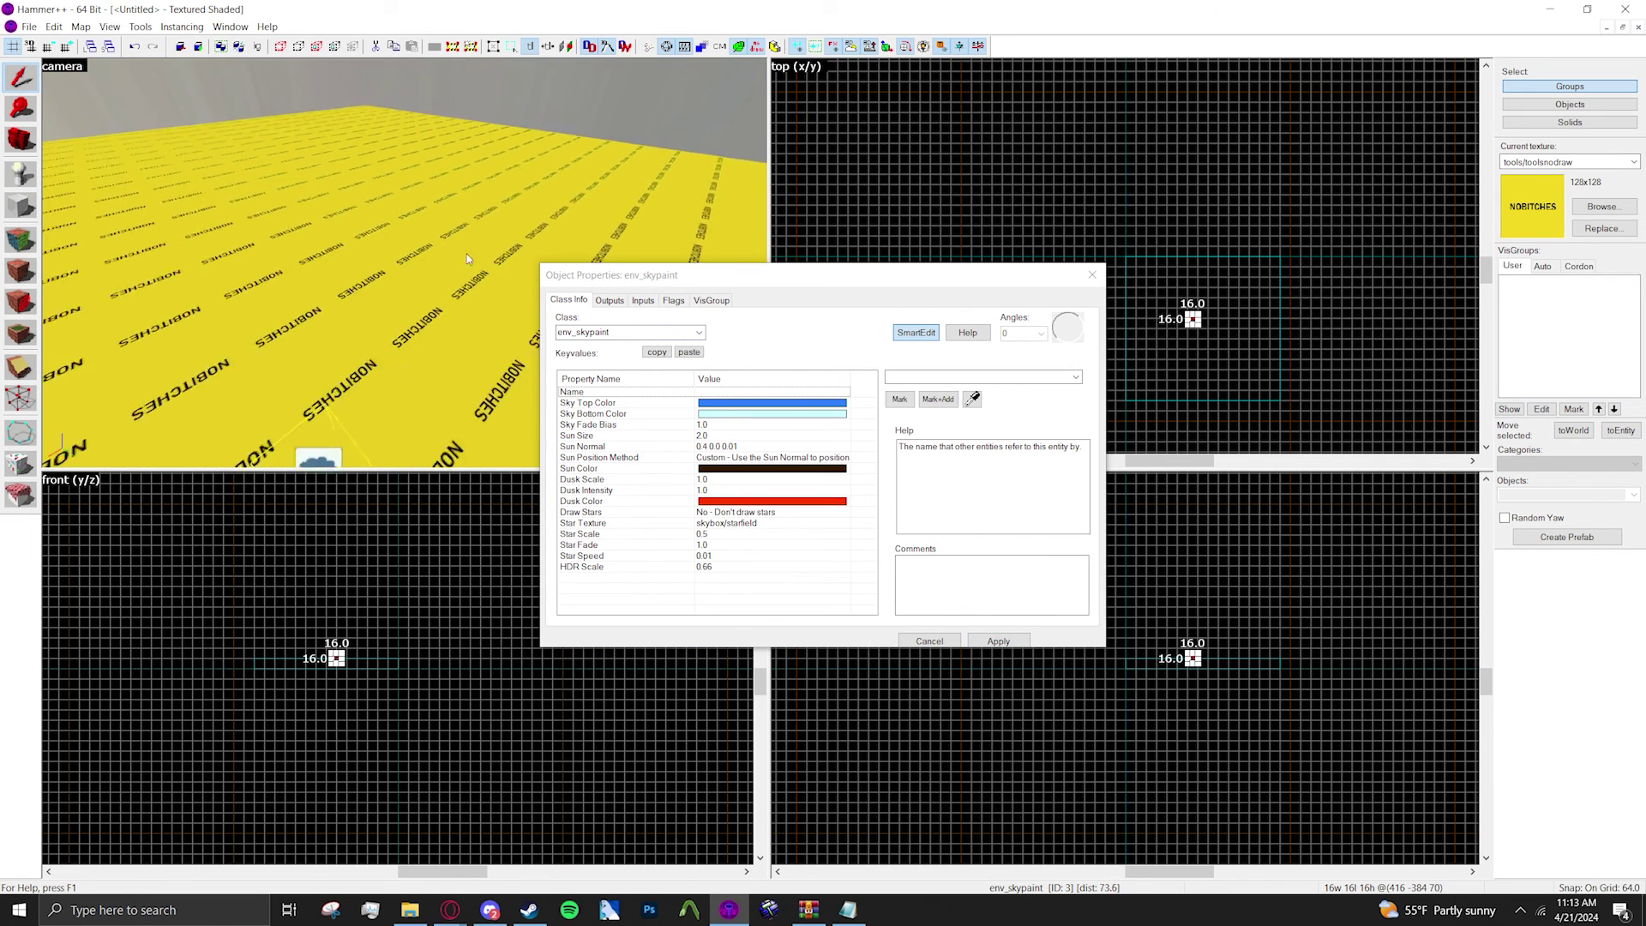
{"action": "left_click", "coordinate": [1091, 274]}
{"action": "scroll", "coordinate": [405, 264], "scroll_direction": "down", "scroll_amount": 5}
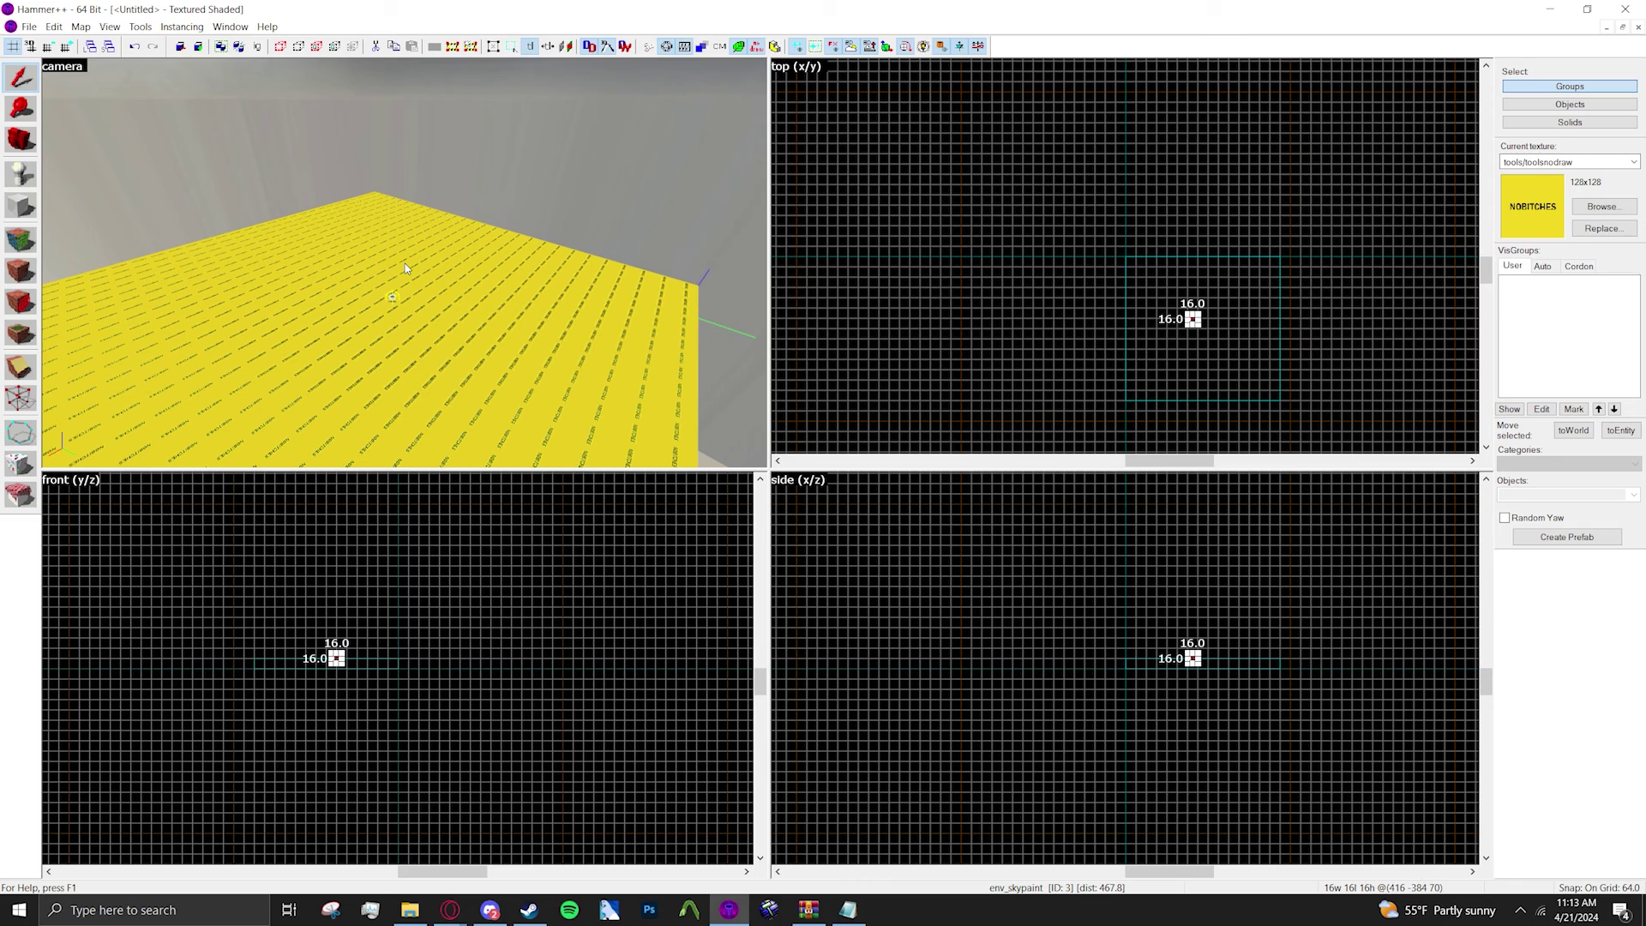